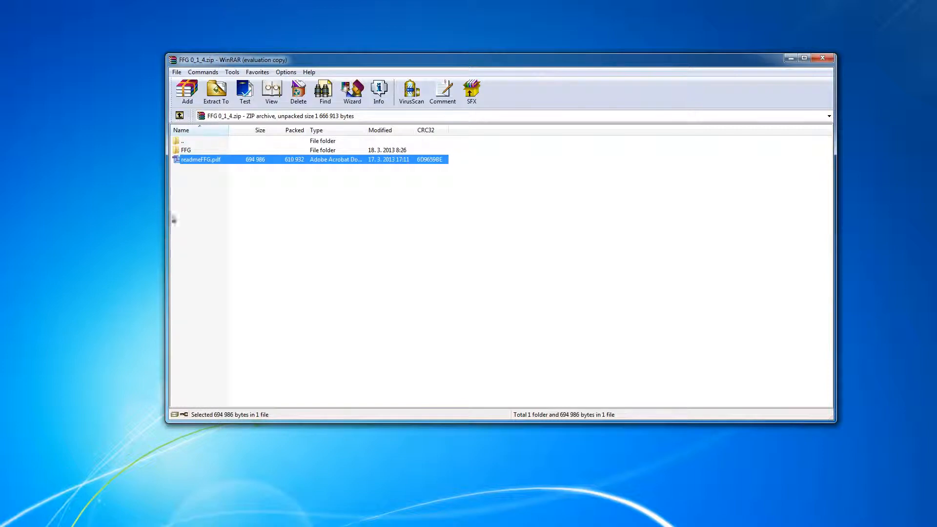
Look through the FFG folder of the FFG 0_1_4.zip archive, including BFF Max to Gmax, FFG Post-processor and Grabber
click(216, 151)
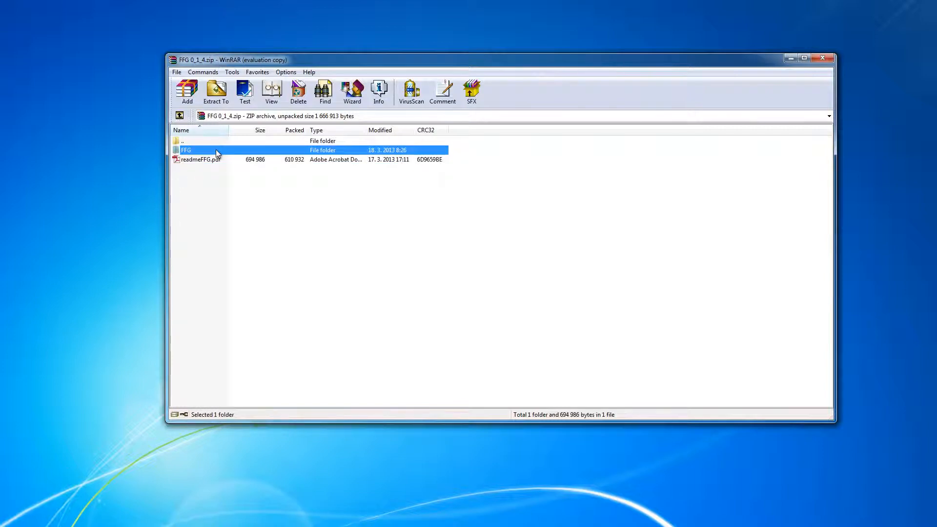
double_click(216, 151)
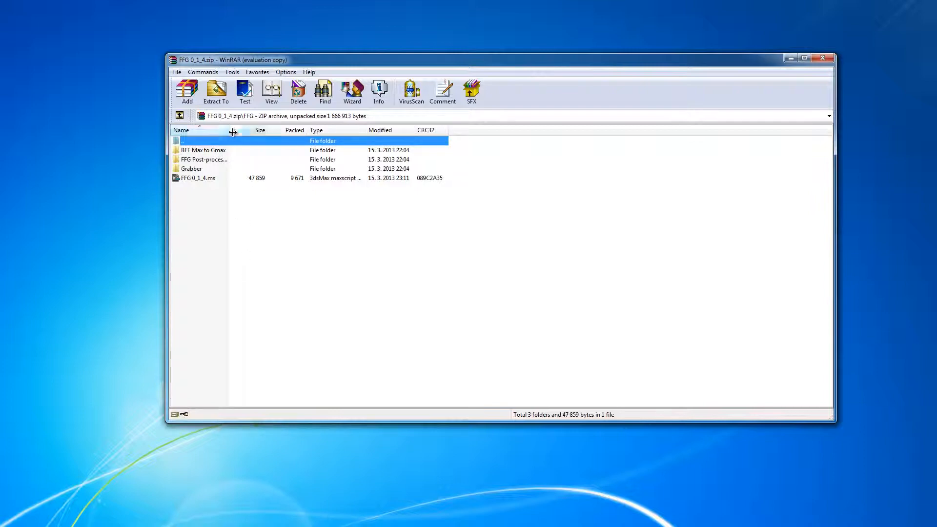
drag(229, 130, 335, 130)
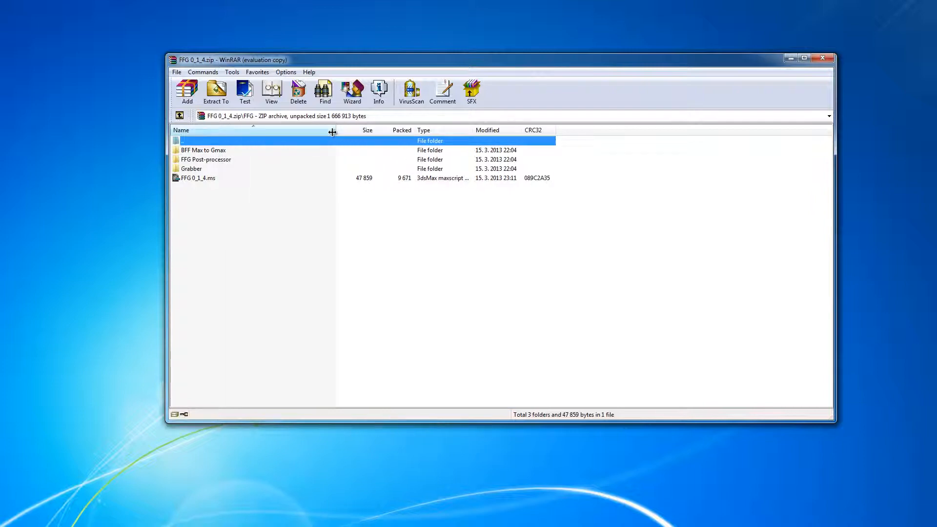
click(212, 152)
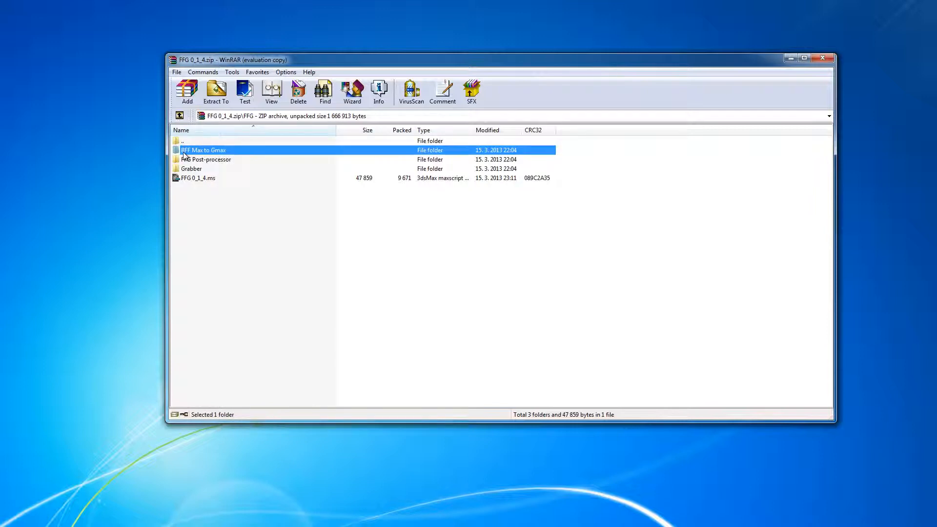
double_click(242, 151)
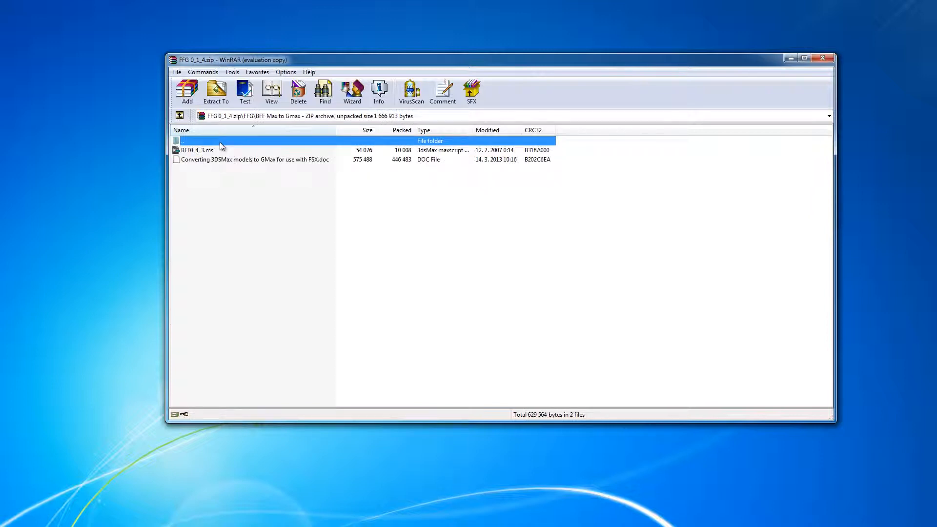
double_click(220, 142)
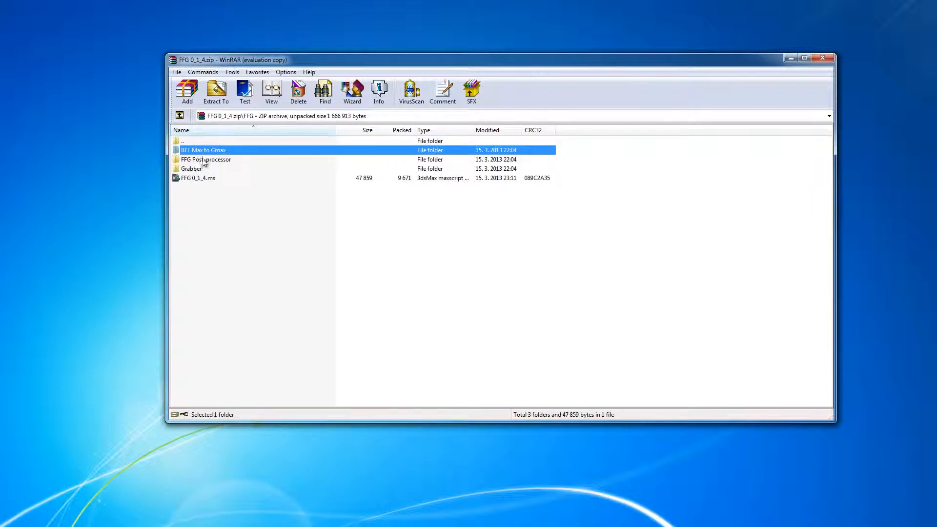
click(204, 161)
click(197, 170)
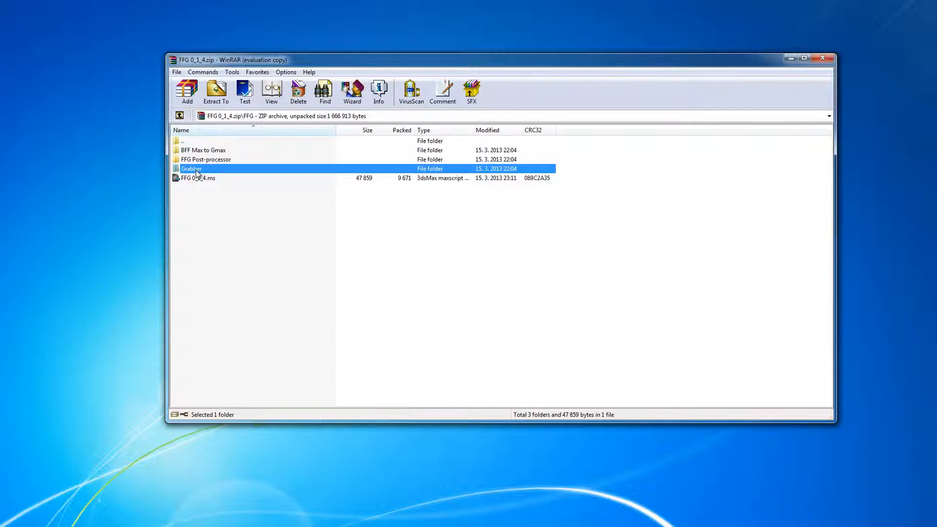
double_click(200, 141)
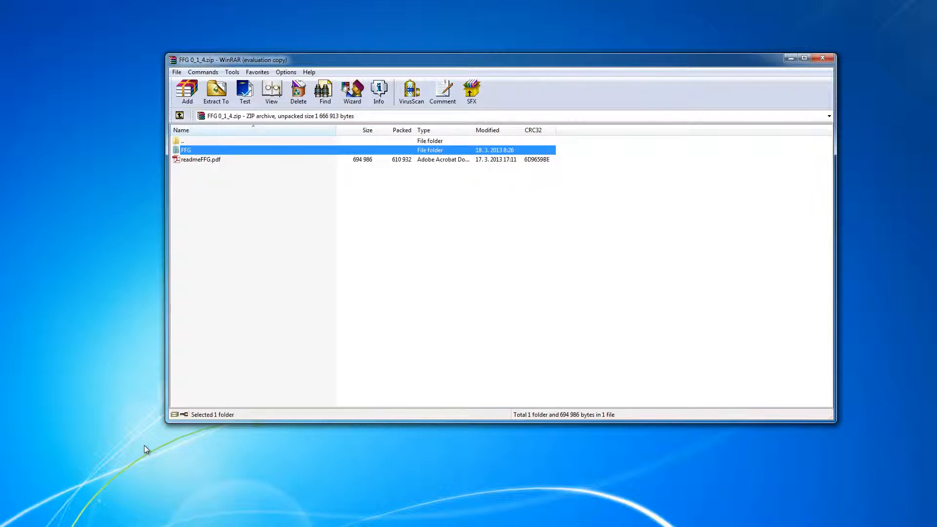
Switch to Total Commander and check the contents of the gamepacks folder in d:\gmax
key(alt+Tab)
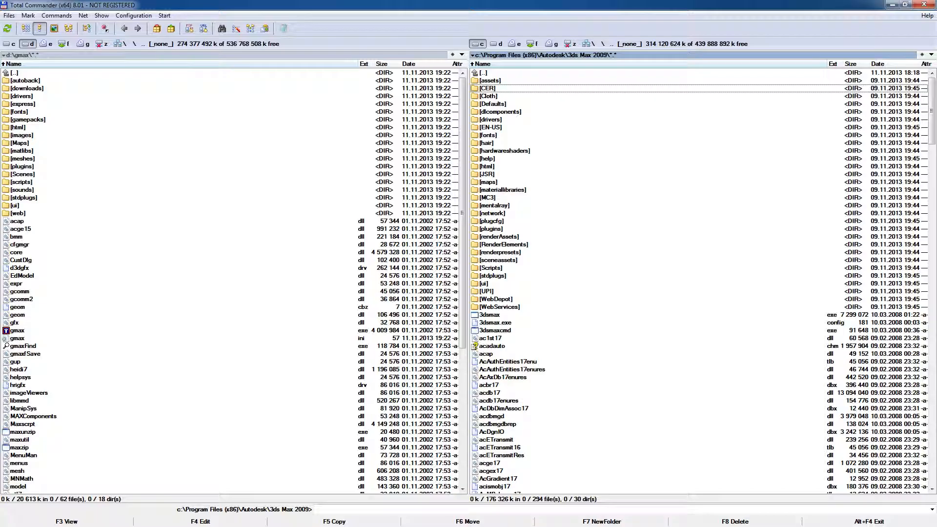
click(78, 120)
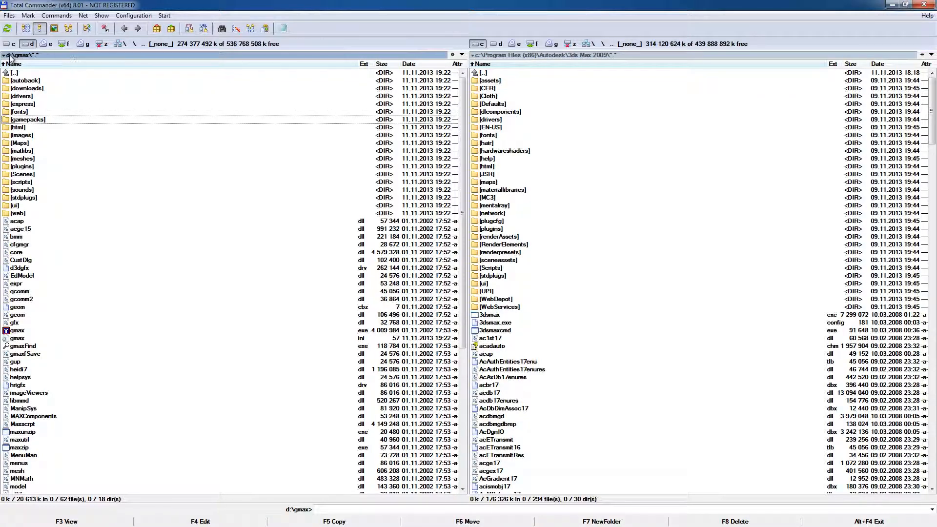
double_click(52, 120)
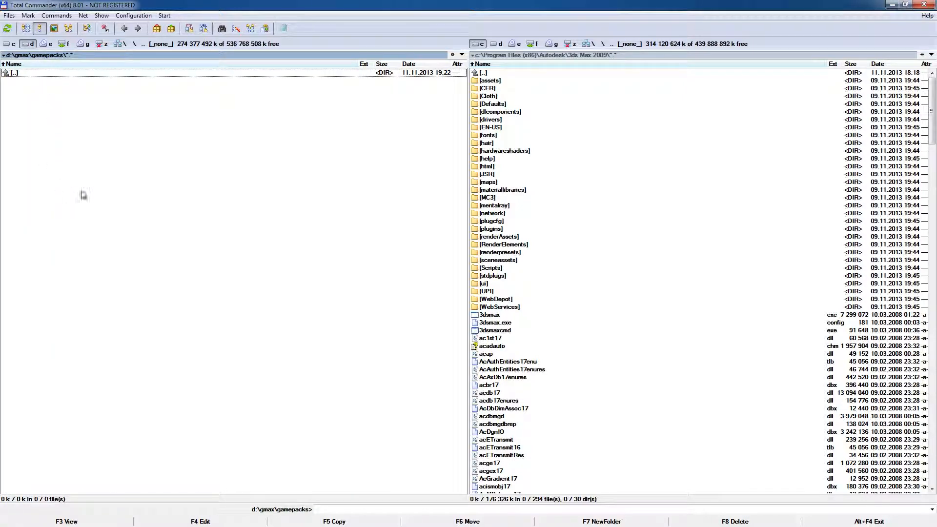
double_click(22, 74)
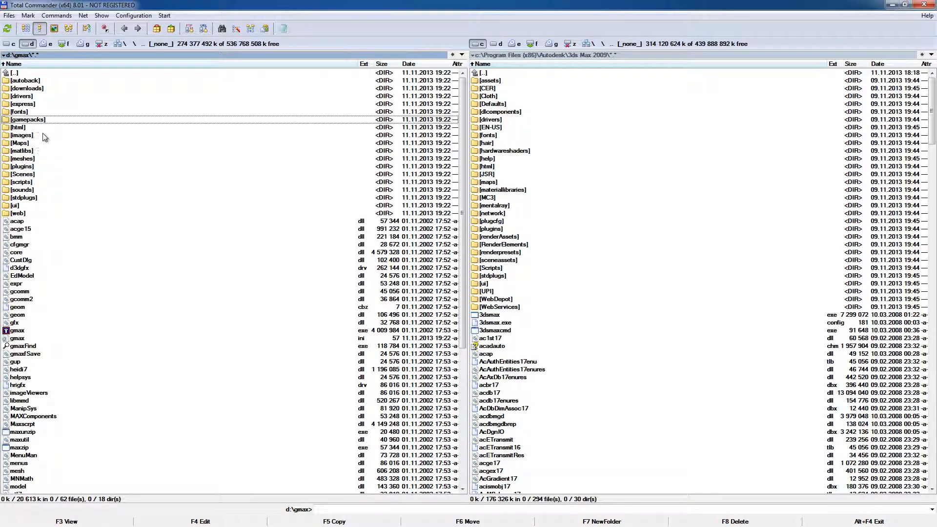
Copy the FFG folder from the WinRAR archive into the d:\gmax\scripts folder
click(34, 183)
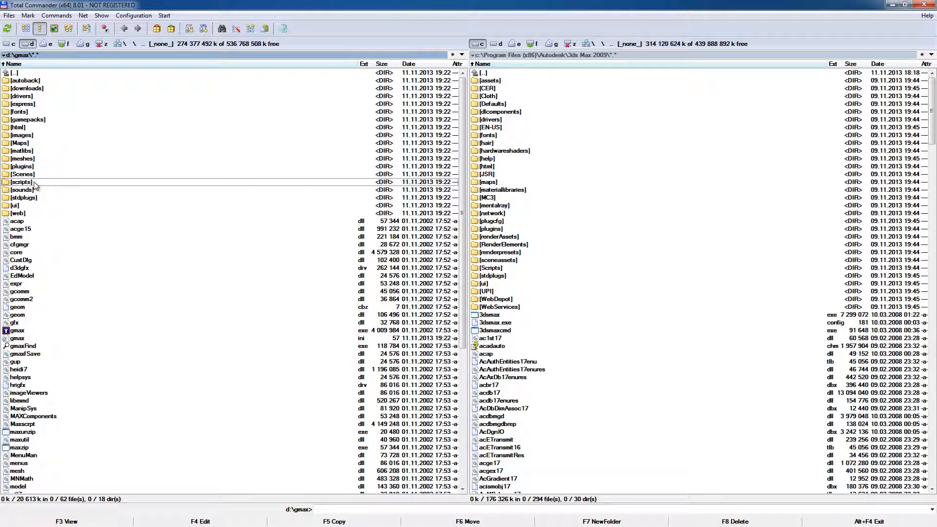
double_click(34, 182)
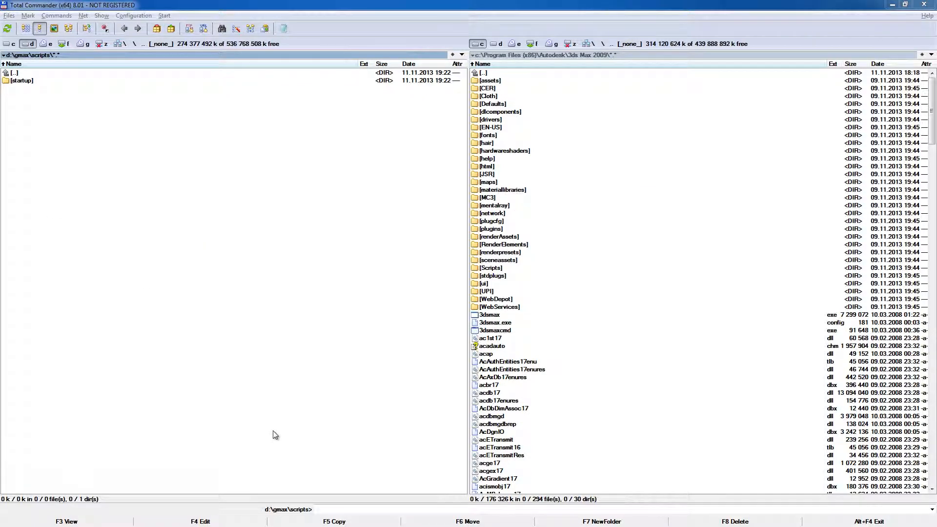
key(alt+Tab)
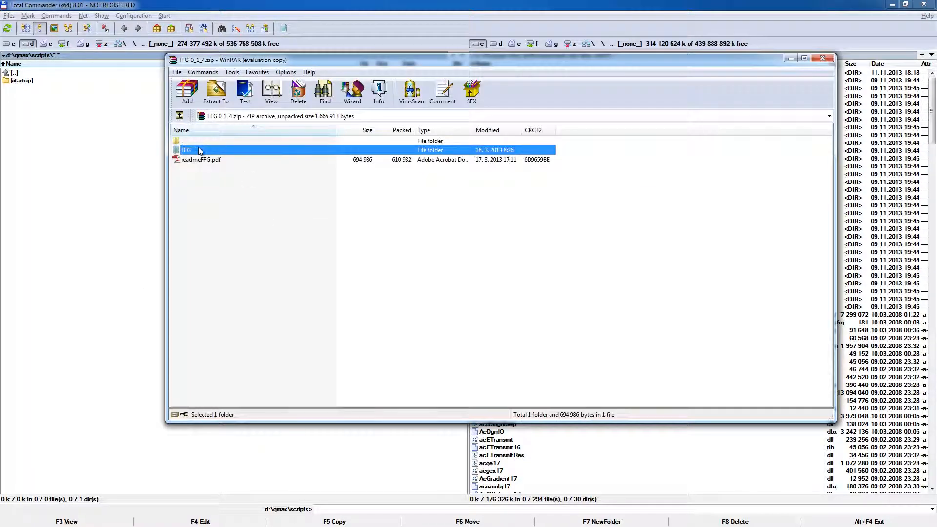
drag(199, 151, 83, 200)
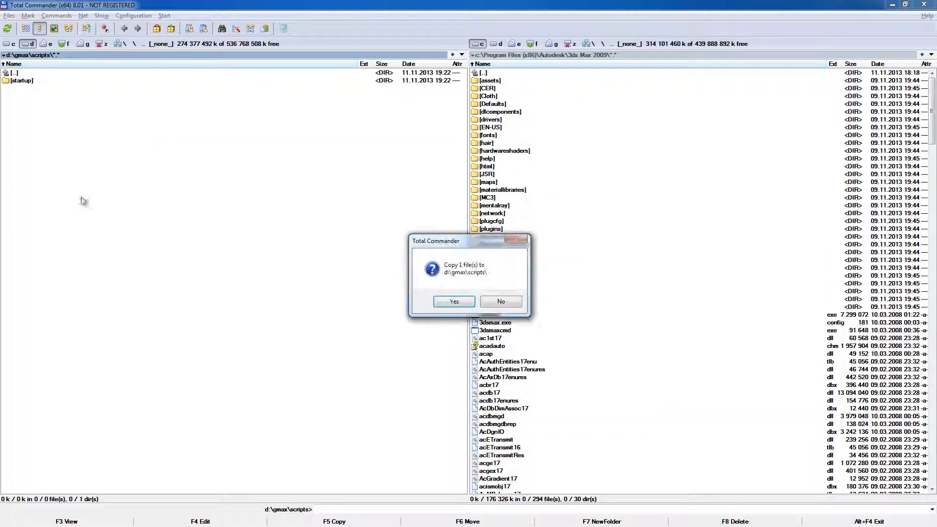
click(445, 301)
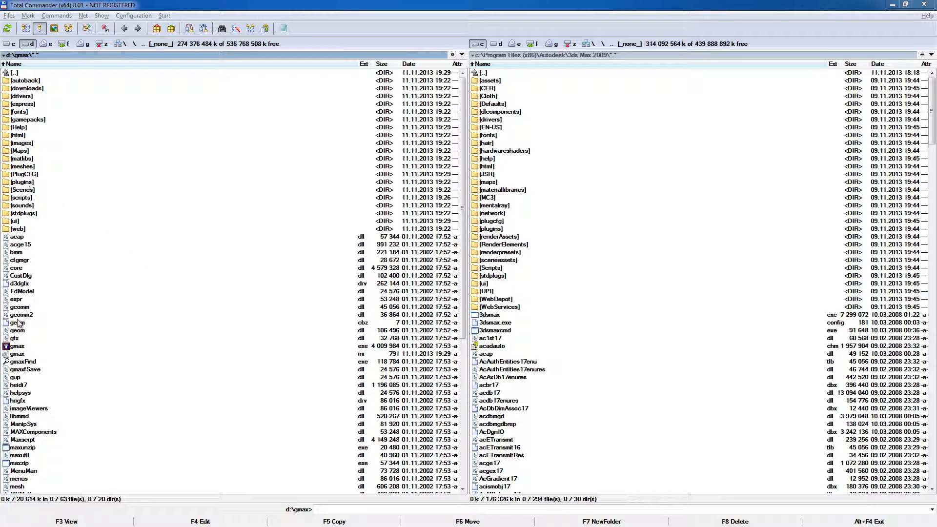
Start gmax from its installation folder and open the script FFG 0_1_4 from scripts\FFG
double_click(18, 346)
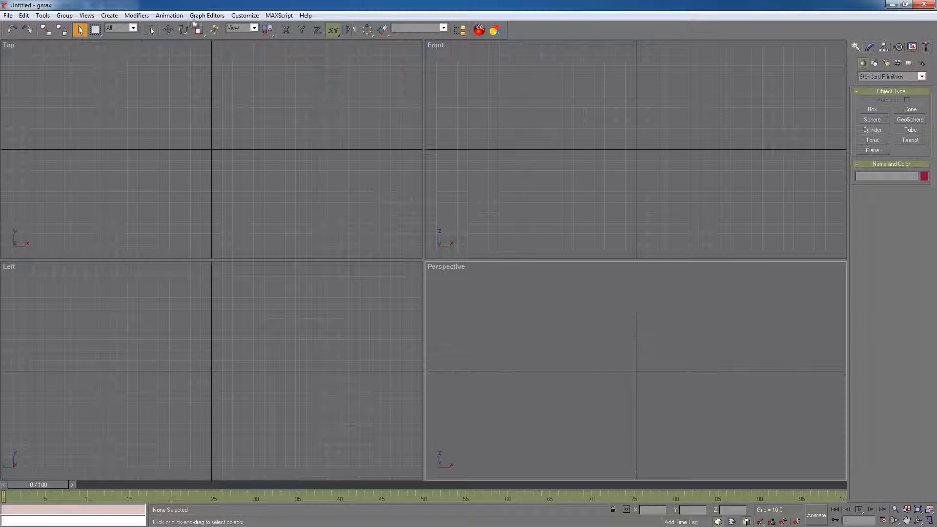
click(278, 15)
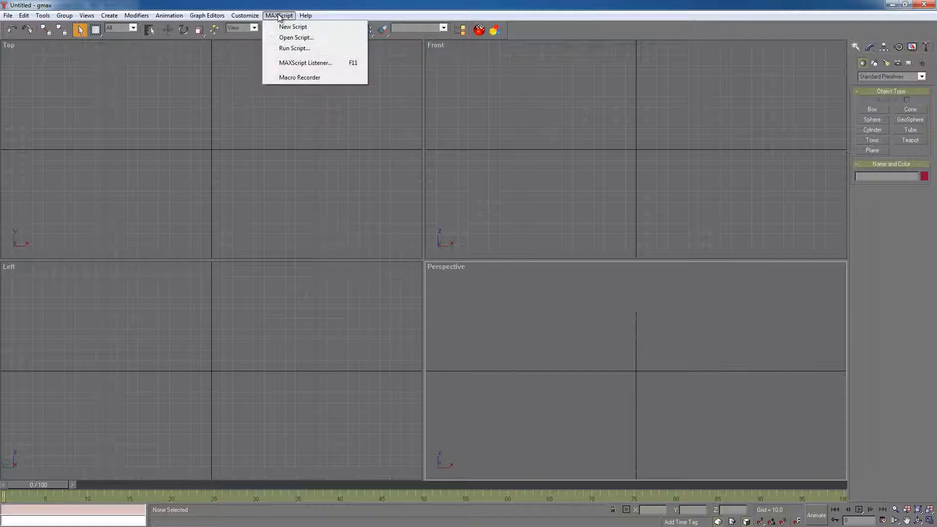
click(286, 38)
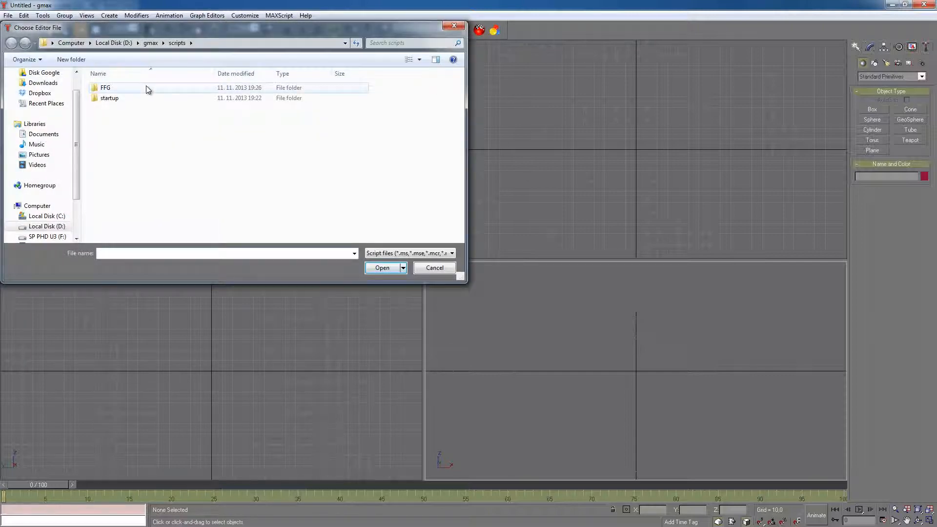
double_click(146, 86)
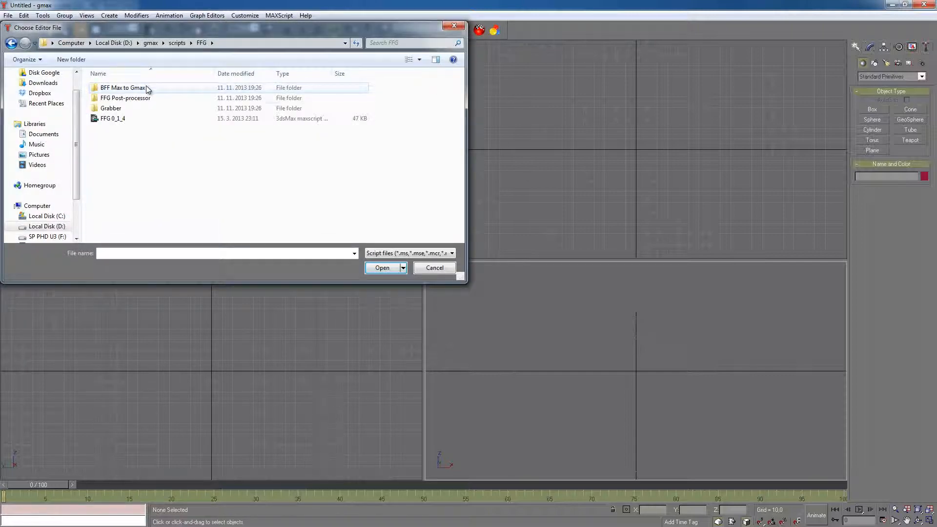
click(119, 121)
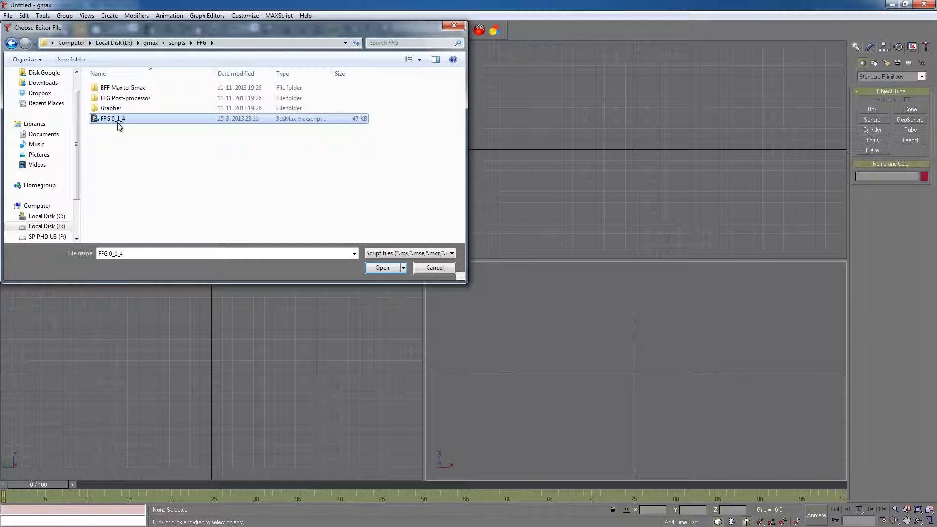
click(382, 269)
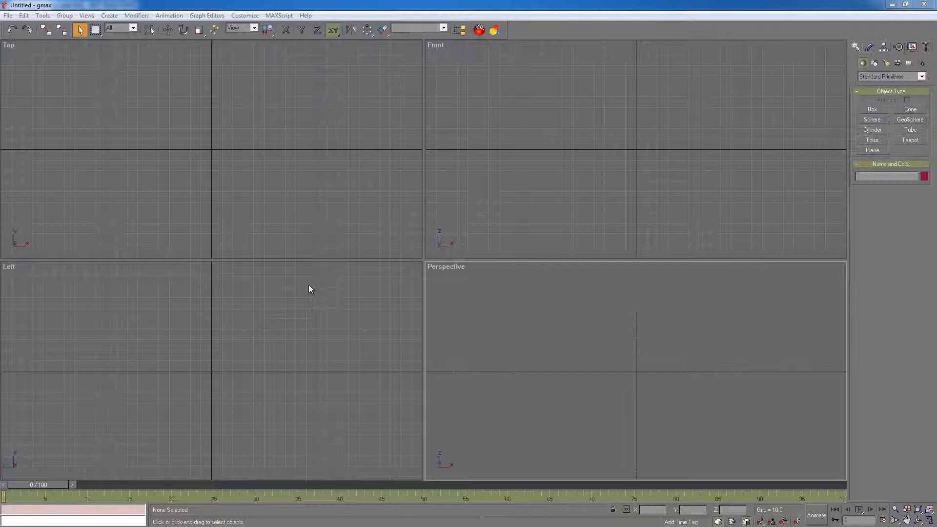
Customize the user interface by adding the FFG_Exporter action to the main toolbar, just before the gmax Material Navigator
click(248, 16)
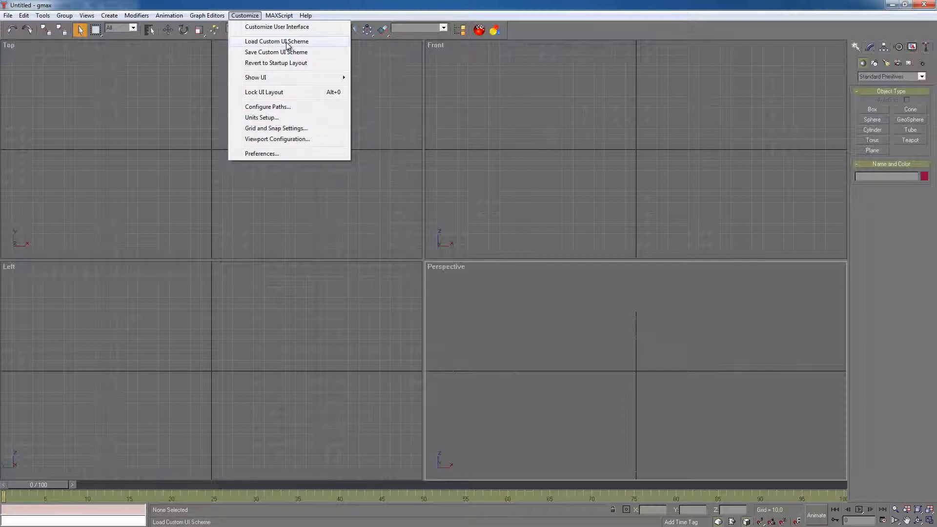
click(277, 27)
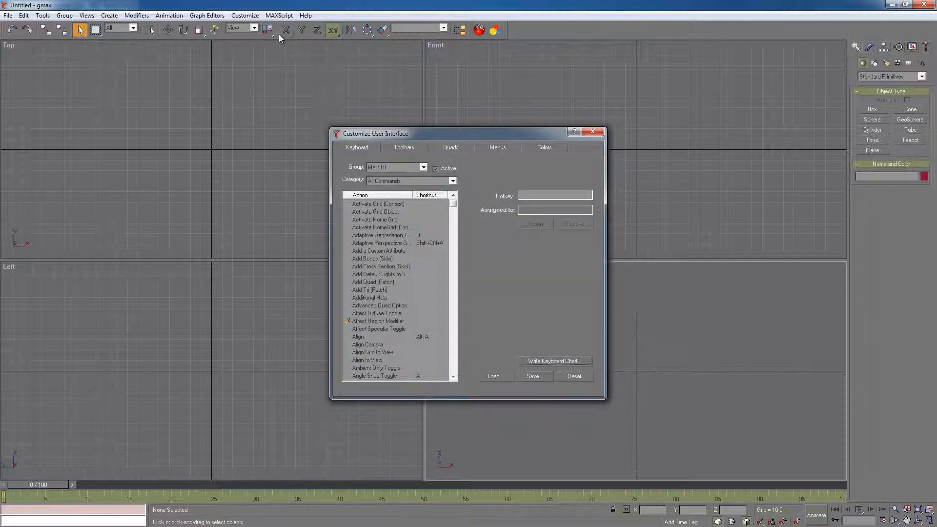
click(409, 148)
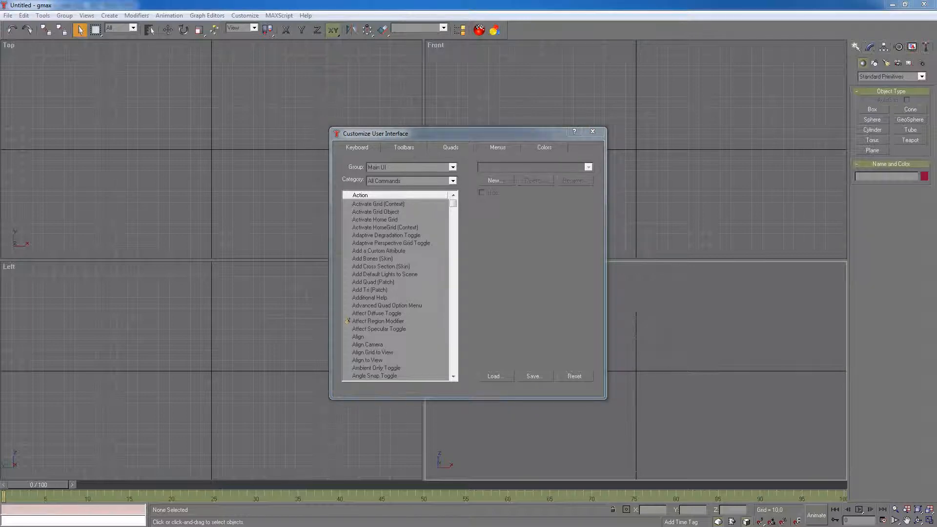
click(454, 211)
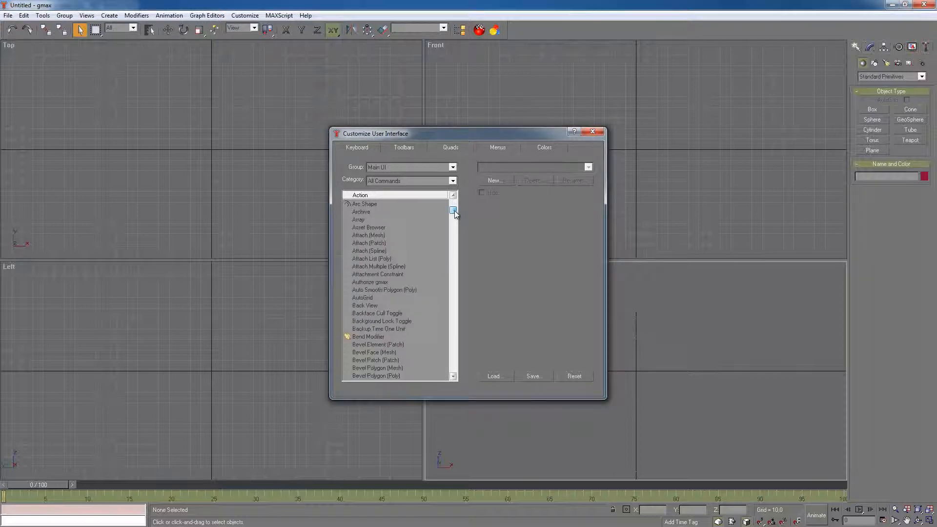
drag(454, 213, 453, 259)
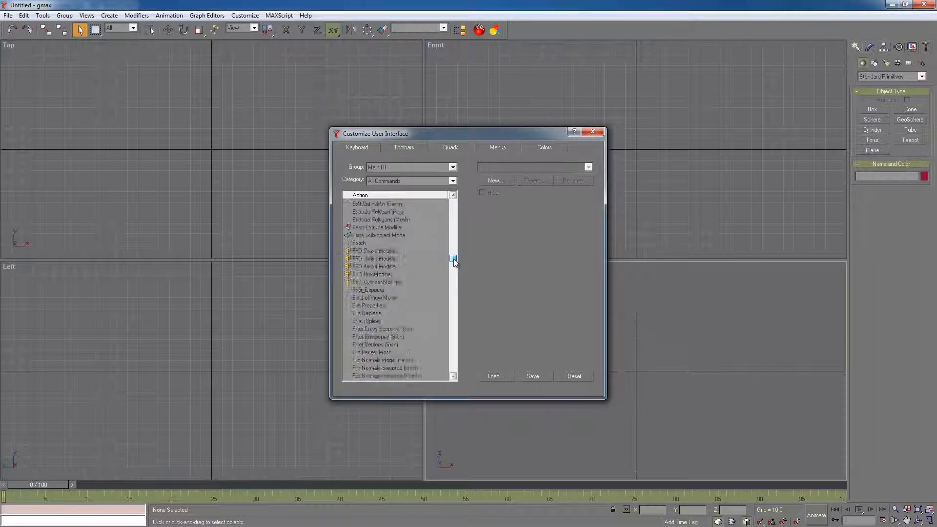
click(373, 291)
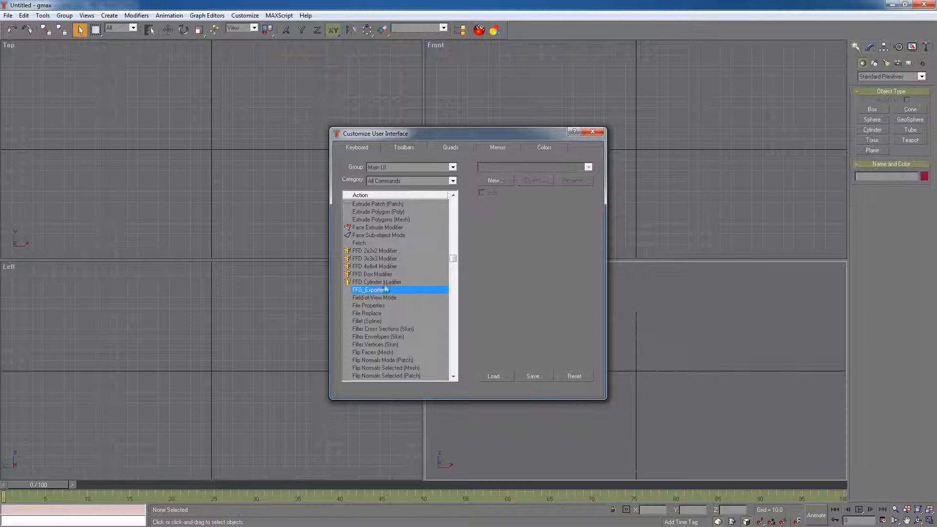
drag(370, 291, 502, 34)
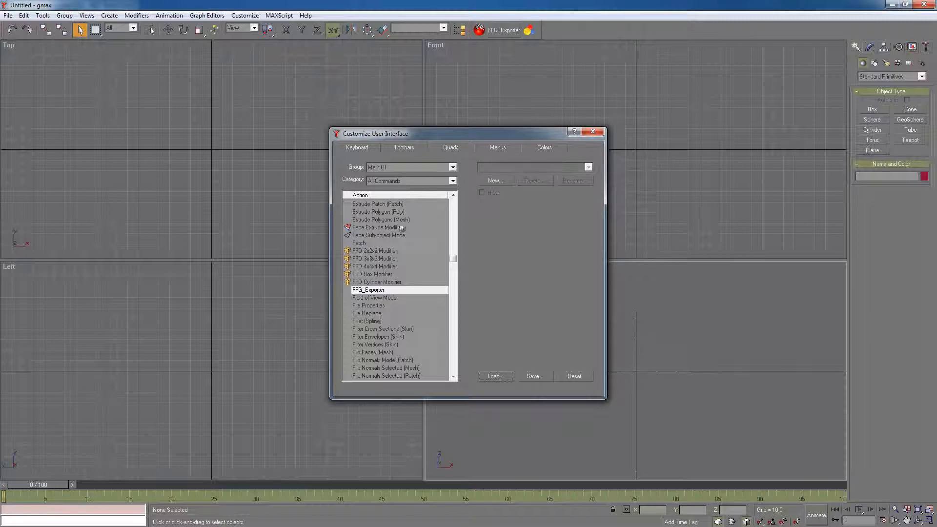
click(496, 32)
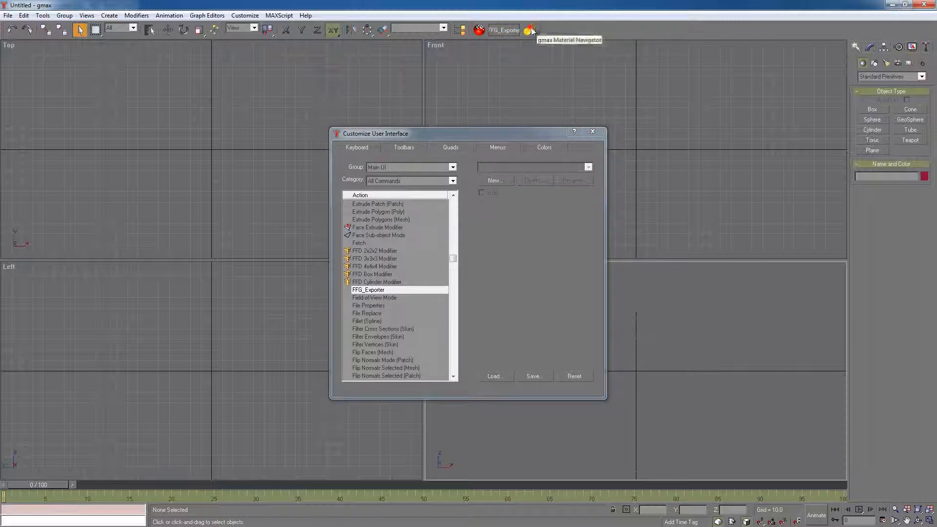
click(592, 133)
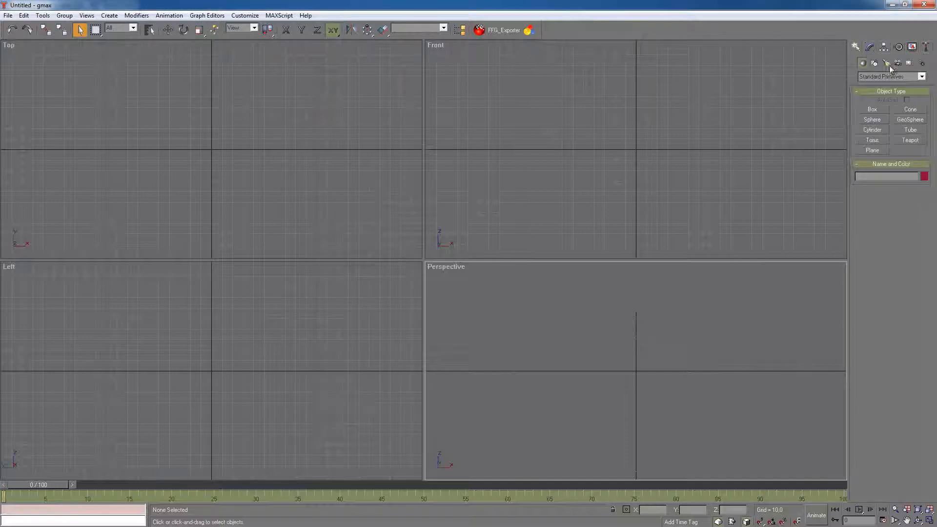
Create a teapot with a radius of about 22 in the Perspective view and export the scene with FFG_Exporter
click(908, 141)
drag(613, 409, 638, 393)
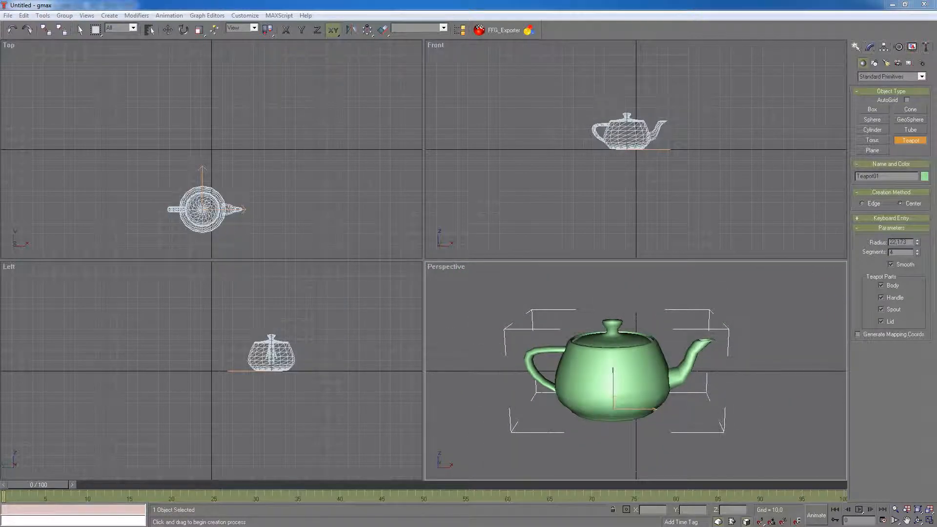
click(492, 31)
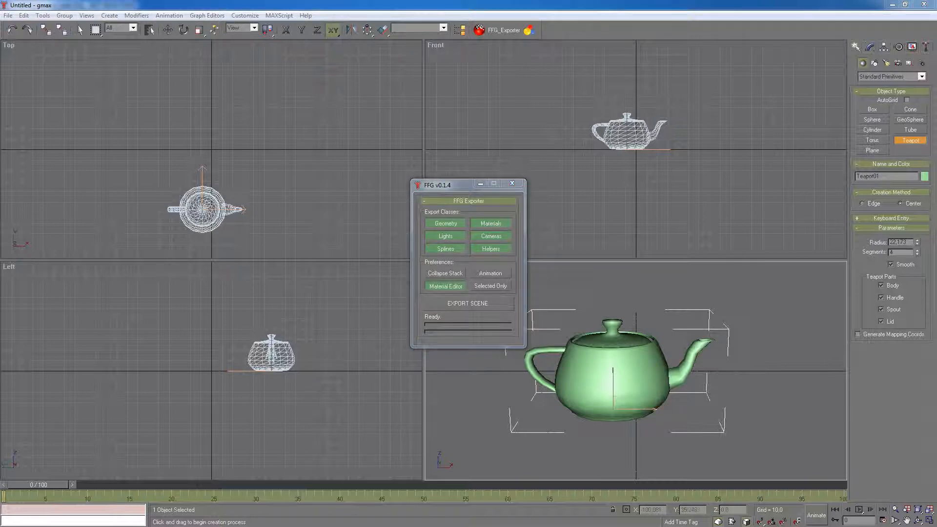
click(453, 304)
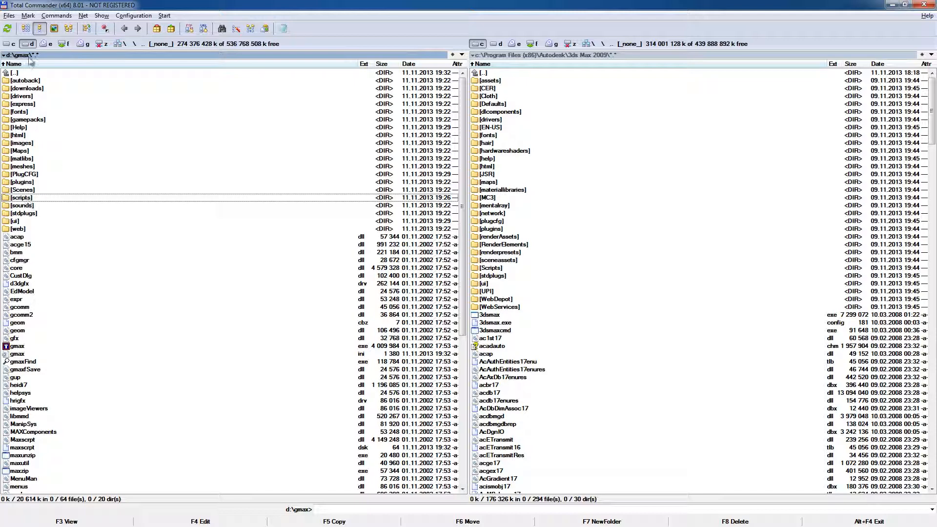
Create a shortcut to ffg_pp.bat in the scripts\FFG\FFG Post-processor folder
double_click(23, 197)
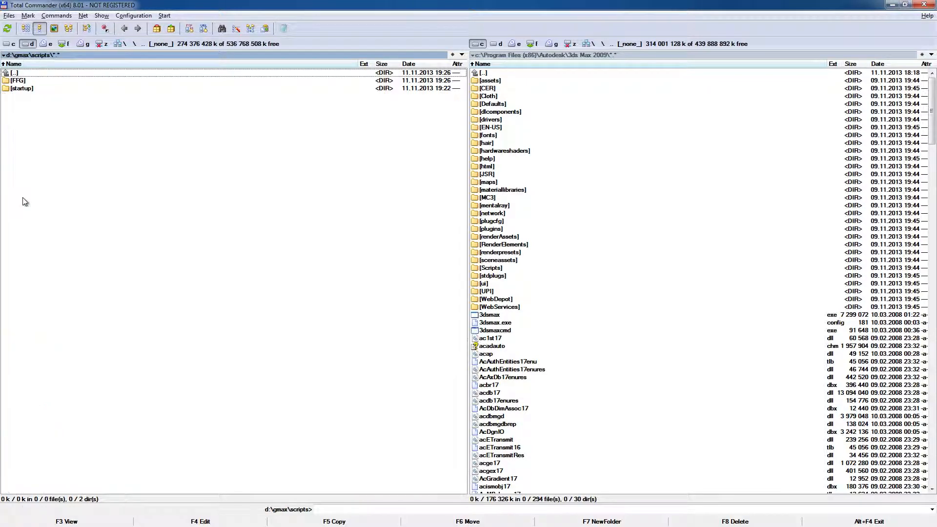
double_click(20, 81)
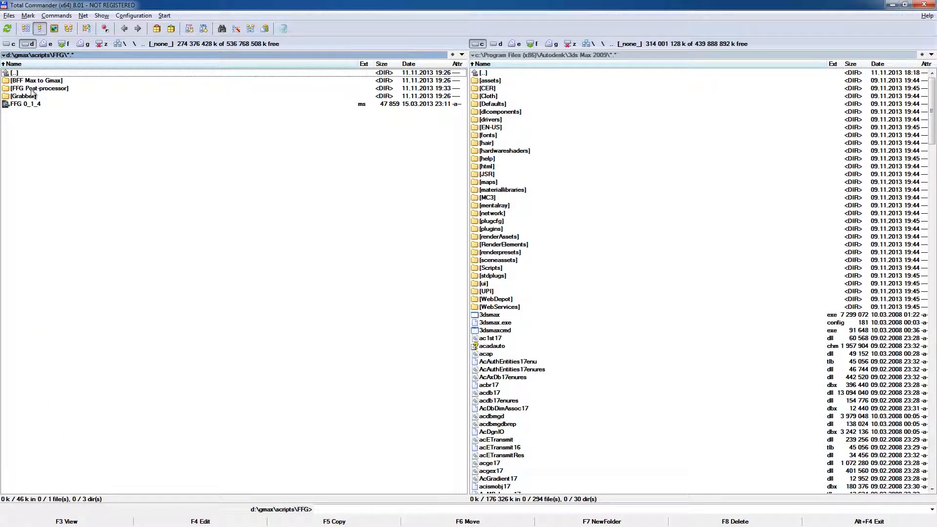
double_click(32, 89)
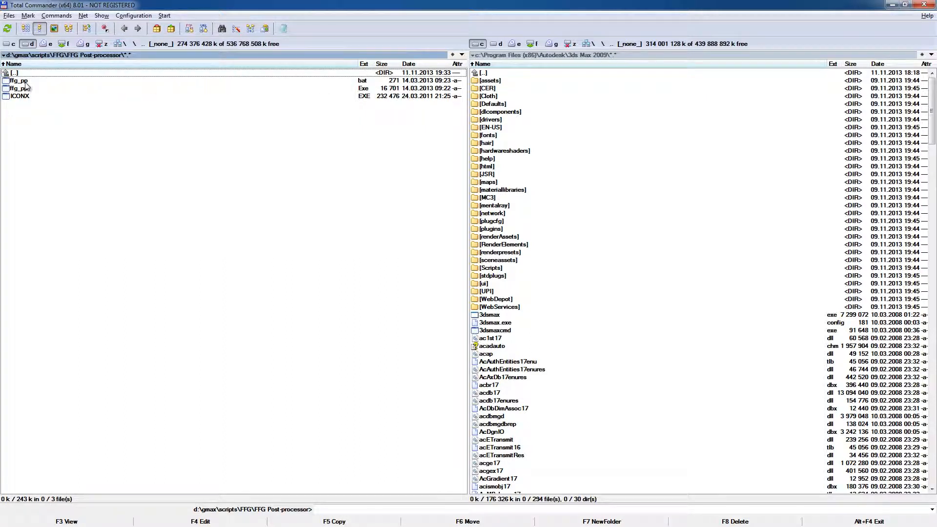
right_click(26, 83)
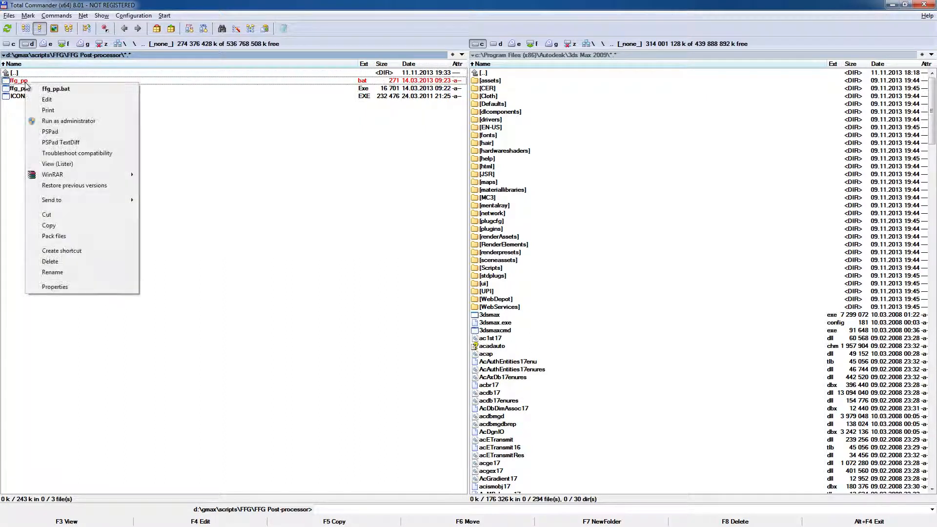
click(66, 250)
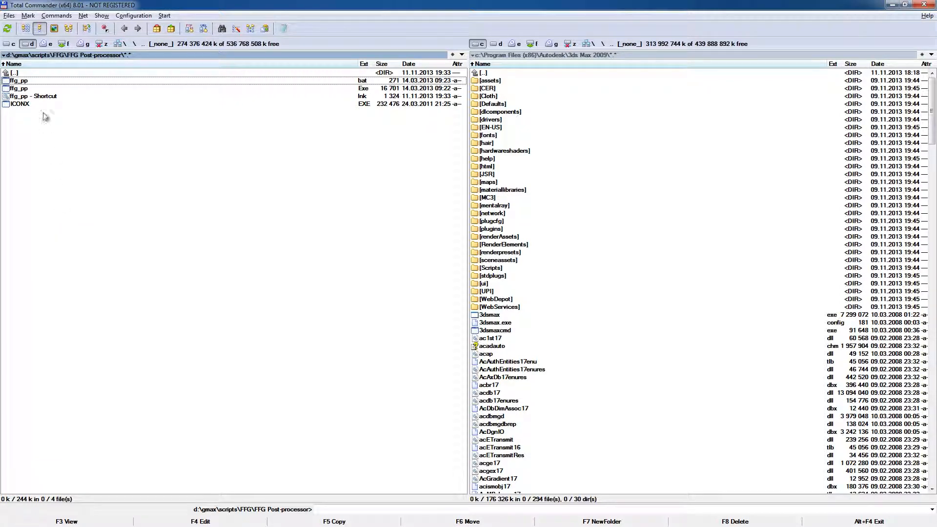
click(46, 96)
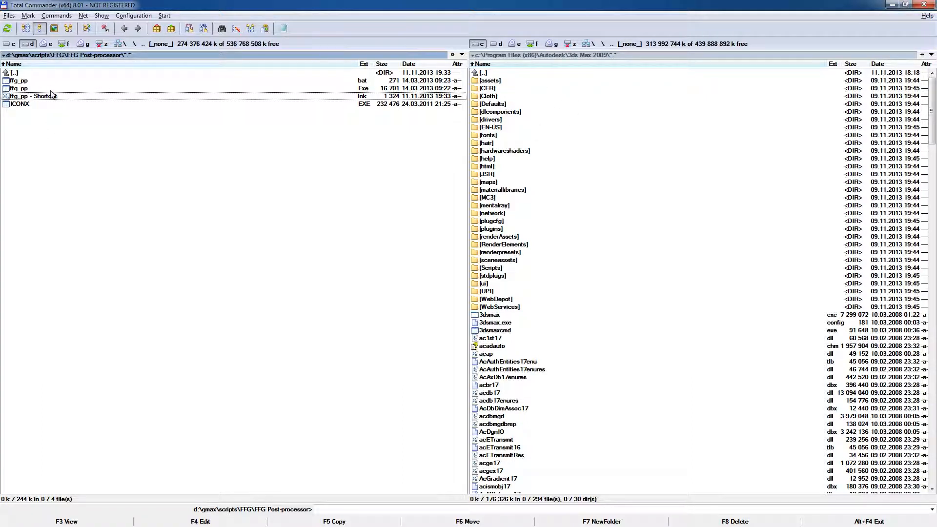
Create a shortcut to GMaxSLGRAB.exe in the scripts\FFG\Grabber folder
double_click(21, 74)
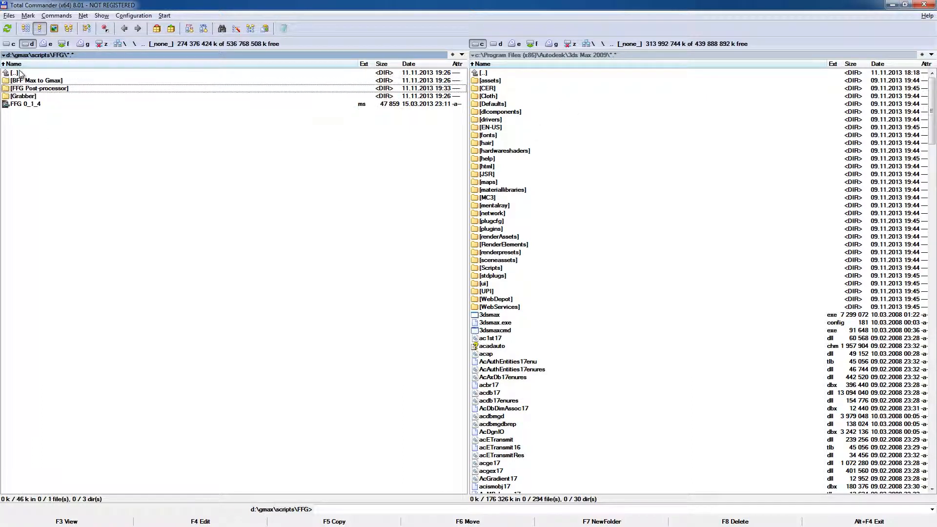
double_click(35, 97)
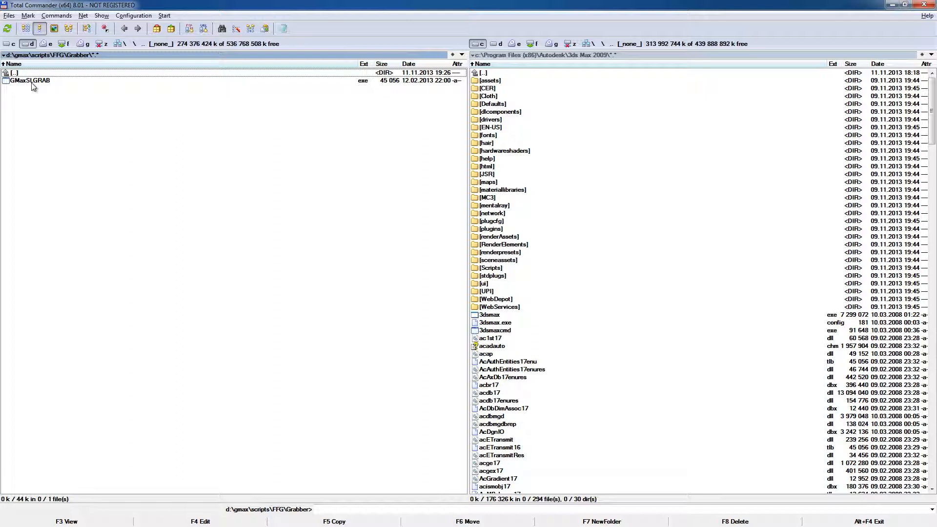
right_click(32, 83)
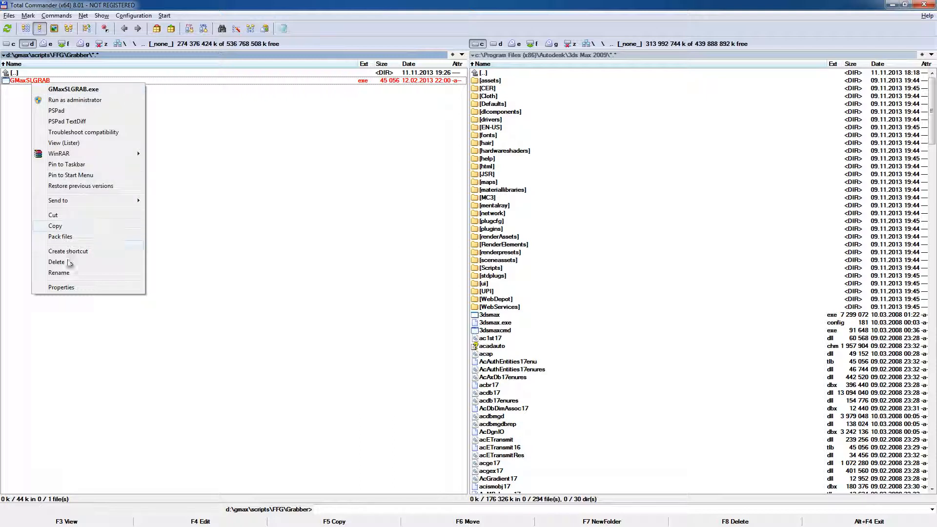
click(285, 292)
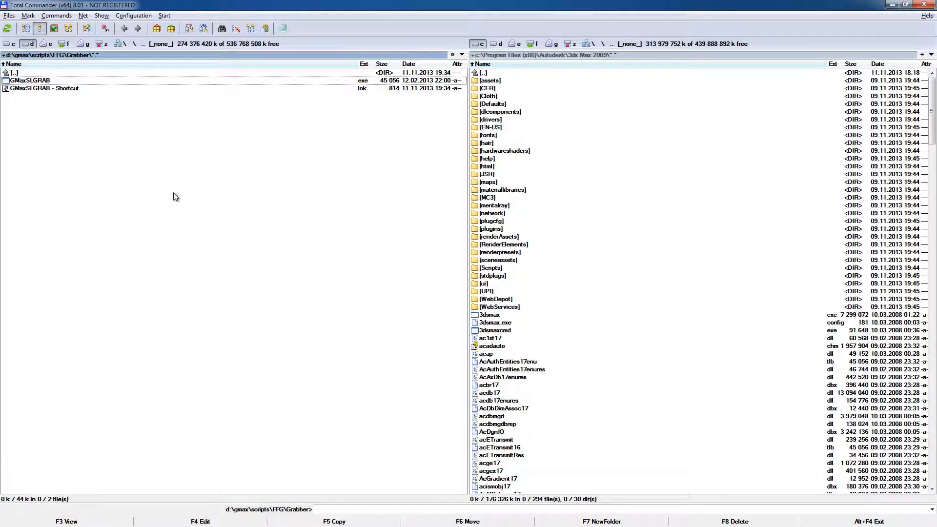
Append the -s parameter to the target of the GMaxSLGRAB shortcut in its properties
click(80, 90)
right_click(80, 92)
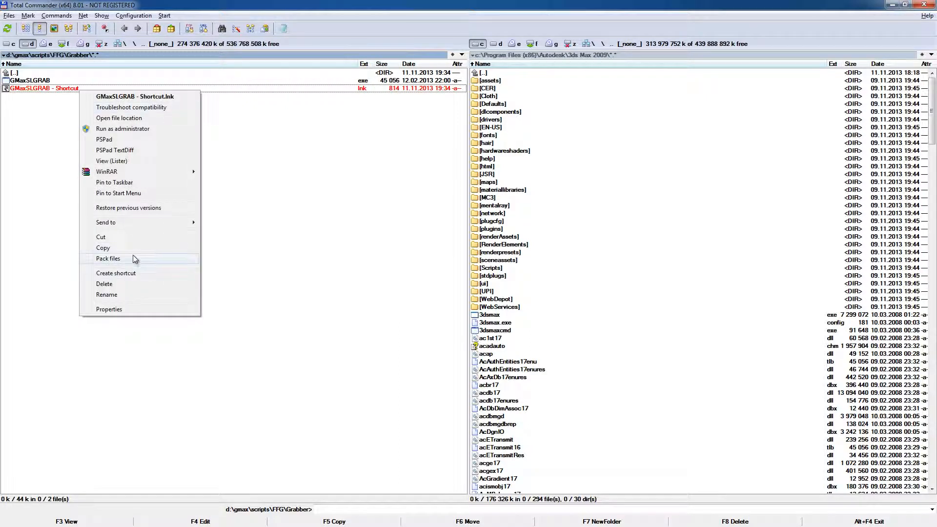
click(108, 310)
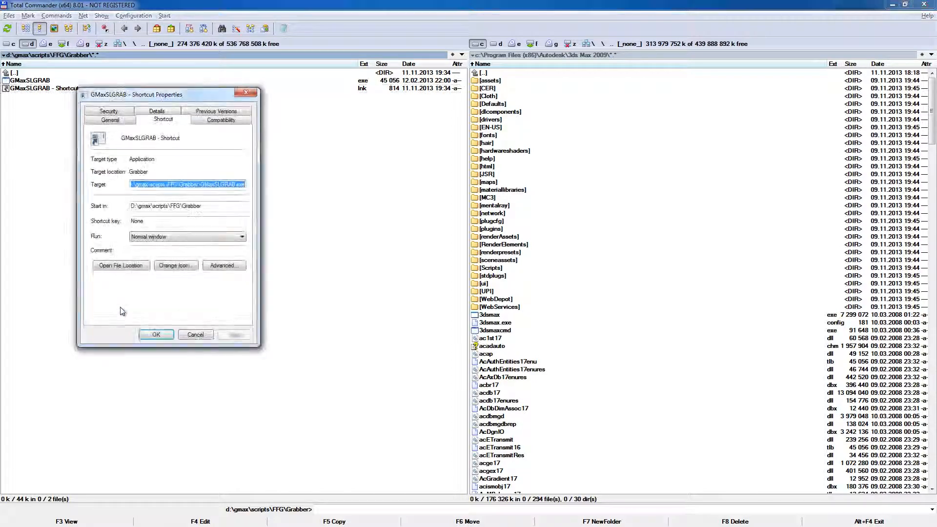
click(243, 183)
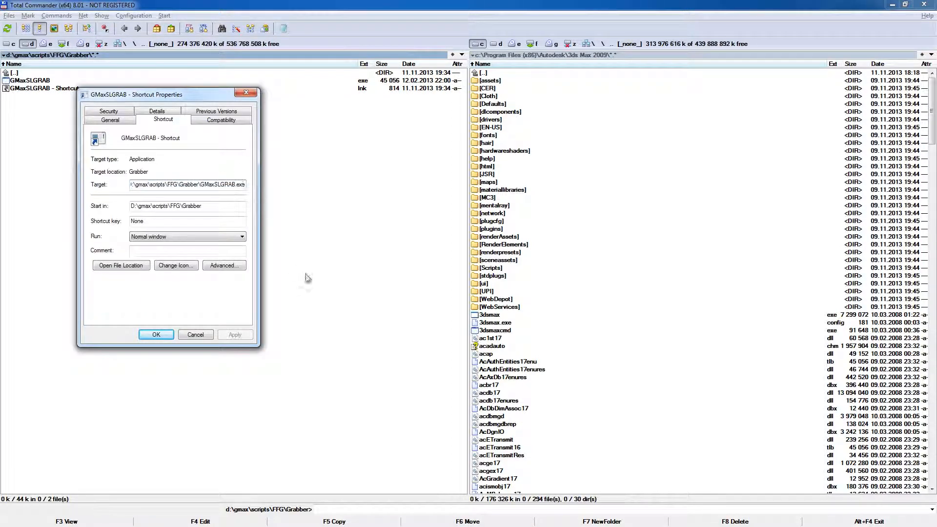
text(-)
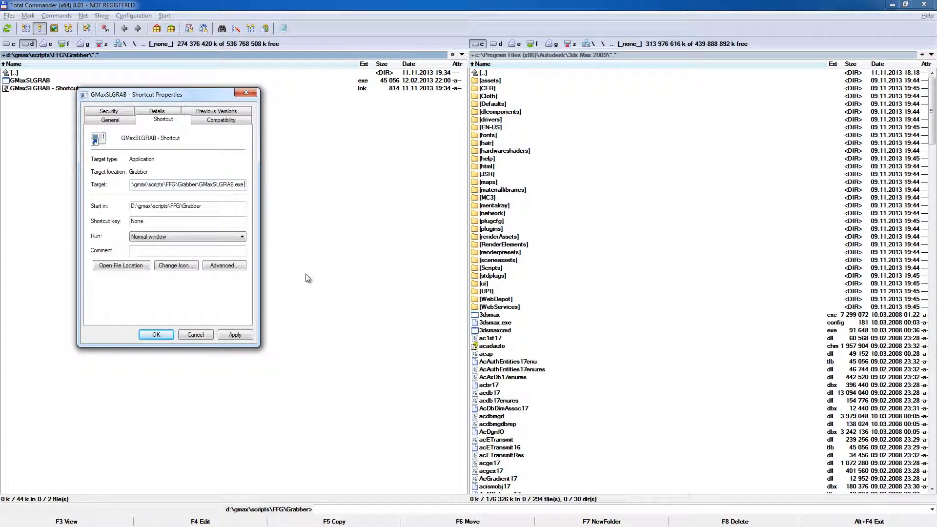
text(s)
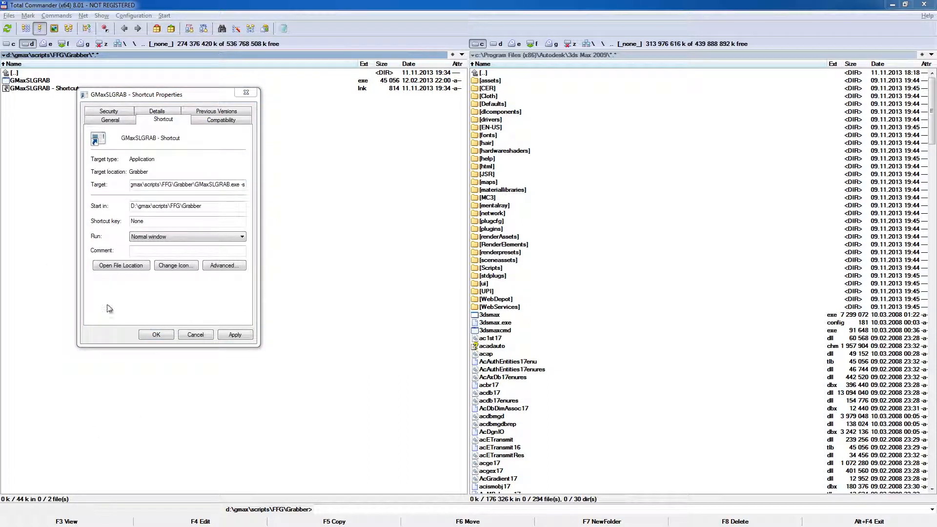
click(155, 336)
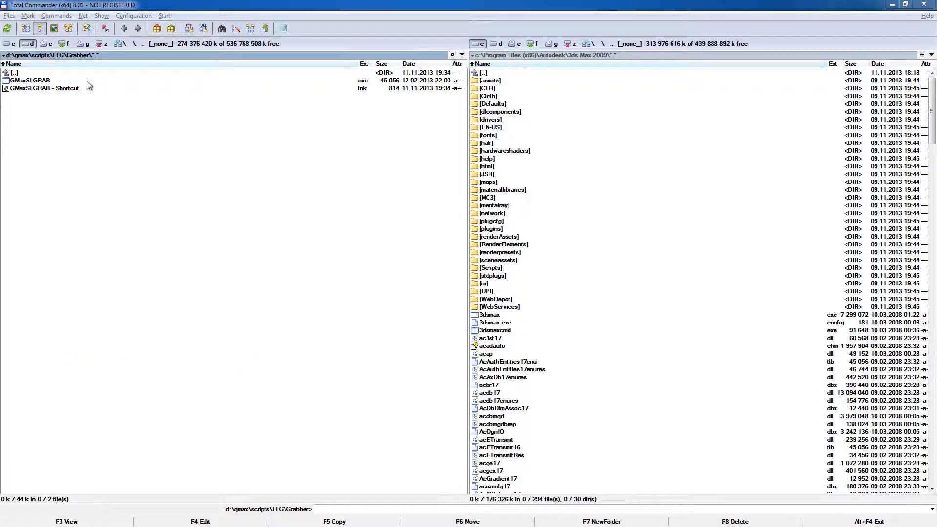
Test the GMaxSLGRAB shortcut by running it and allowing the unverified program to start
double_click(73, 90)
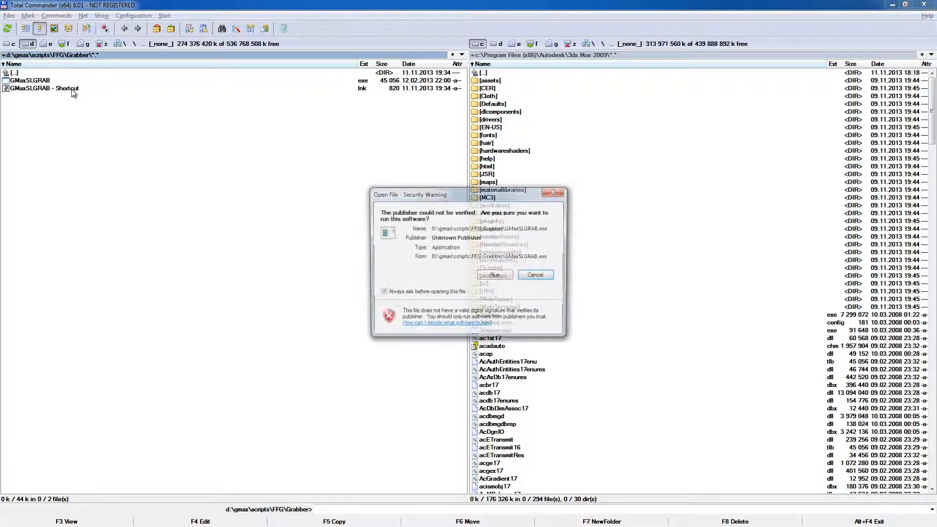
click(494, 276)
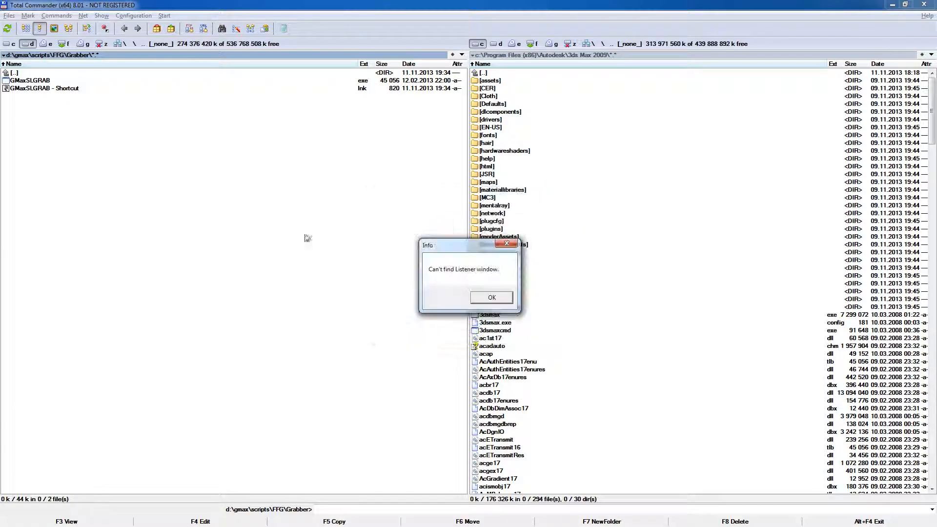
click(492, 297)
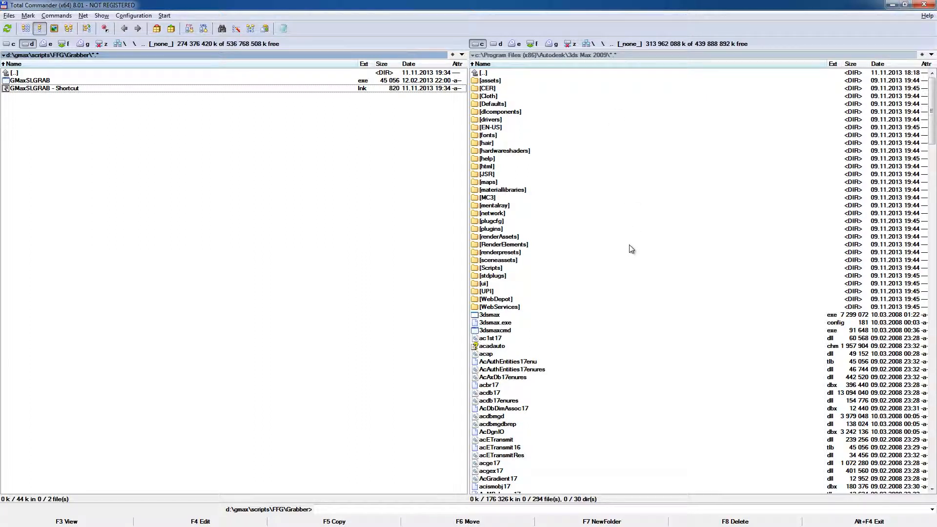
Create a folder named My FFG Scripts in the 3ds Max 2009\Scripts folder and open it
click(559, 192)
click(491, 268)
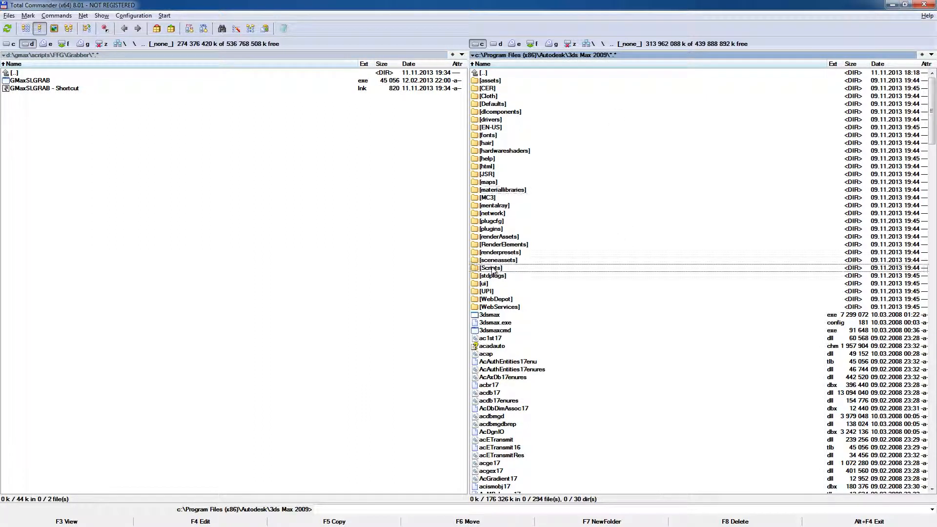
double_click(491, 269)
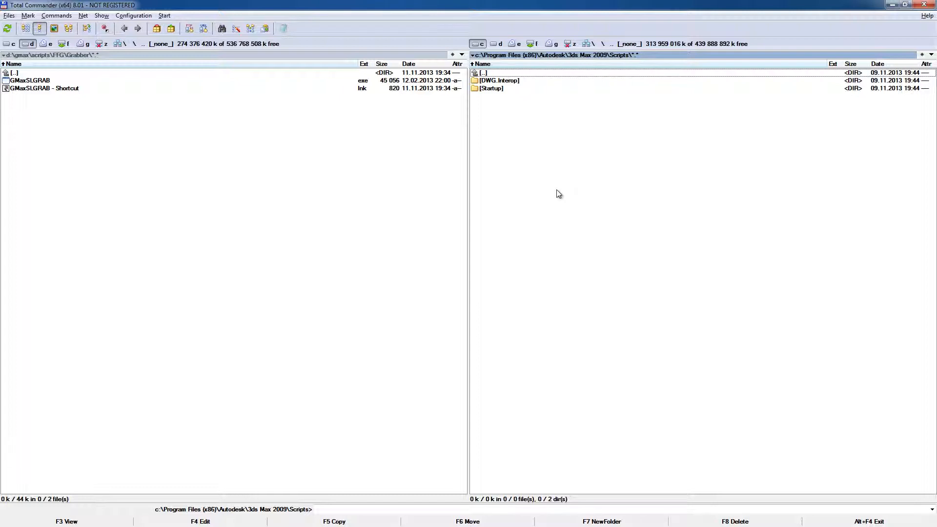
key(F7)
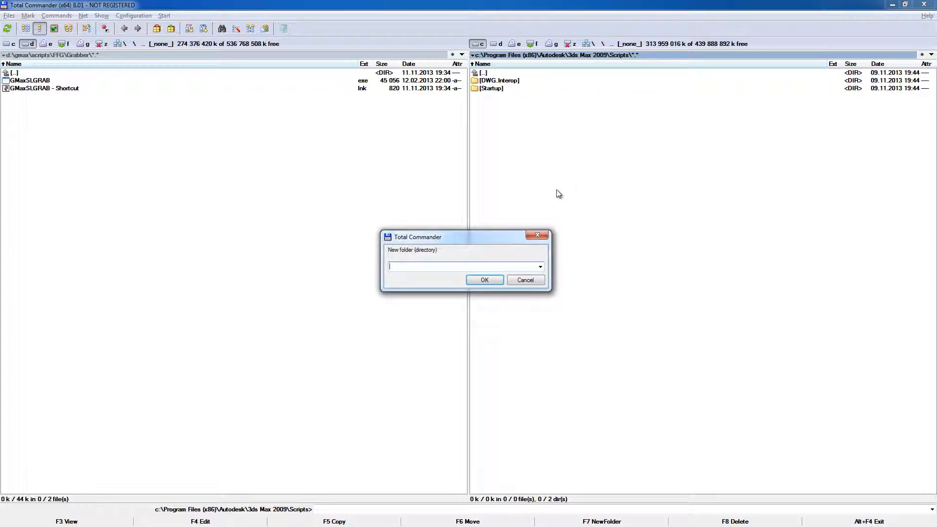
text(My FFG Scripts)
key(Return)
key(Return)
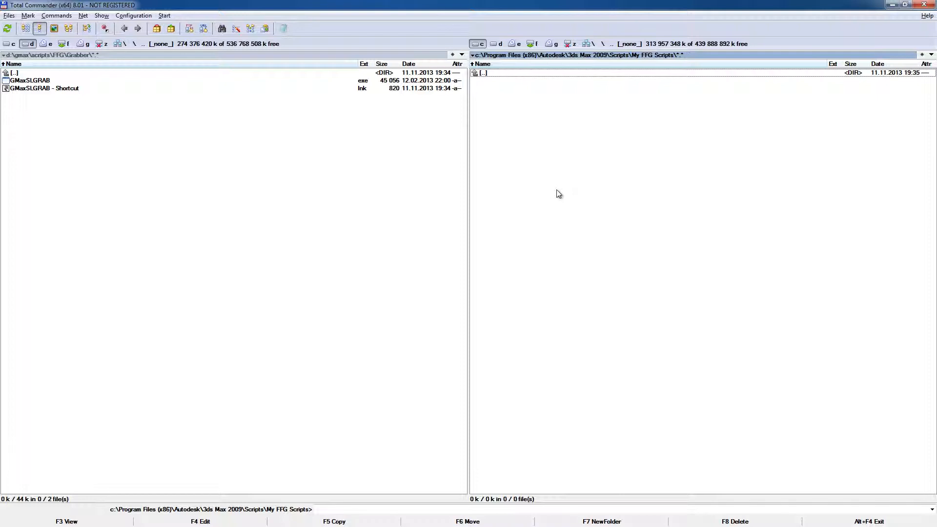
Go back up to the 3ds Max 2009\Scripts folder and open gmax's FFG Post-processor folder beside it
double_click(498, 73)
click(439, 76)
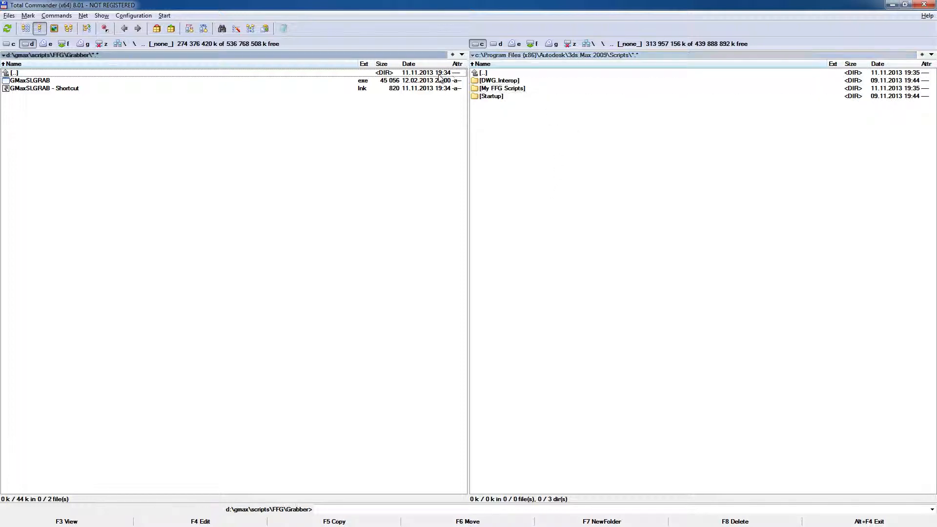
double_click(439, 73)
click(46, 89)
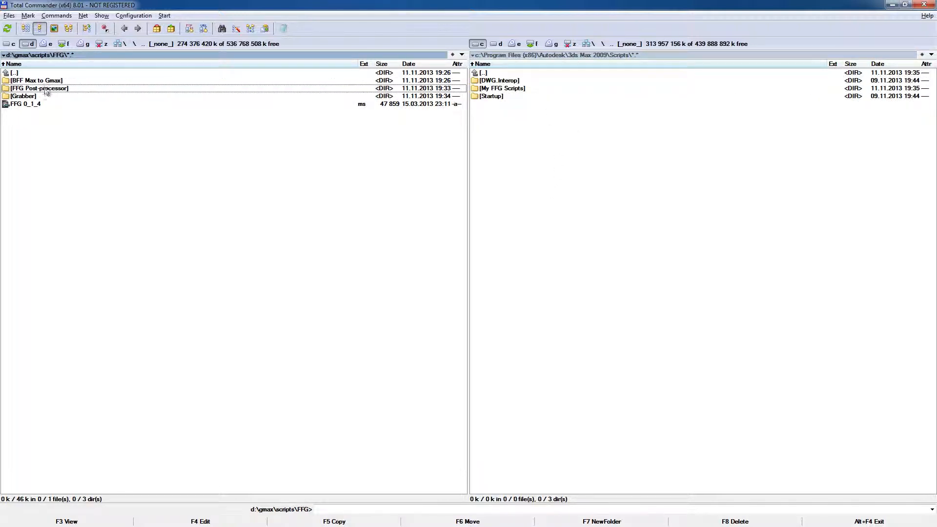
double_click(47, 90)
Copy the My FFG Scripts folder into the FFG Post-processor folder
click(508, 93)
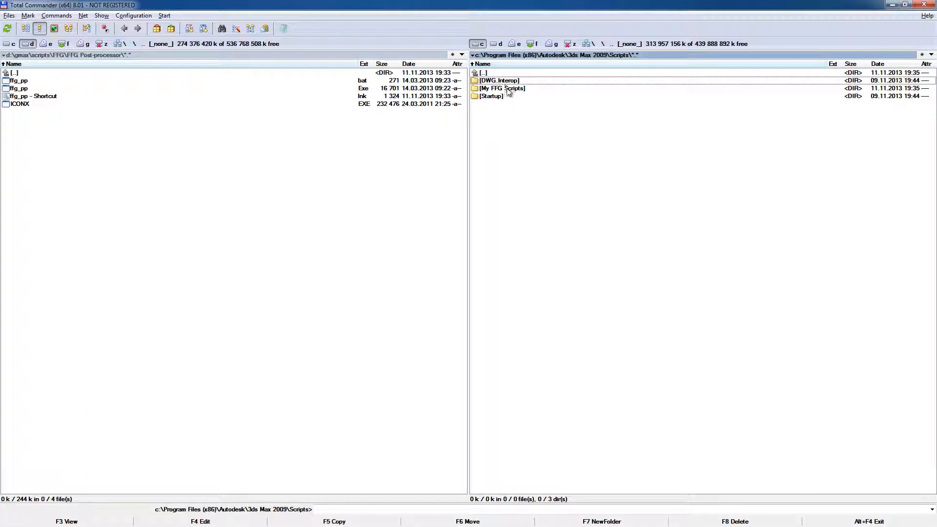
click(508, 92)
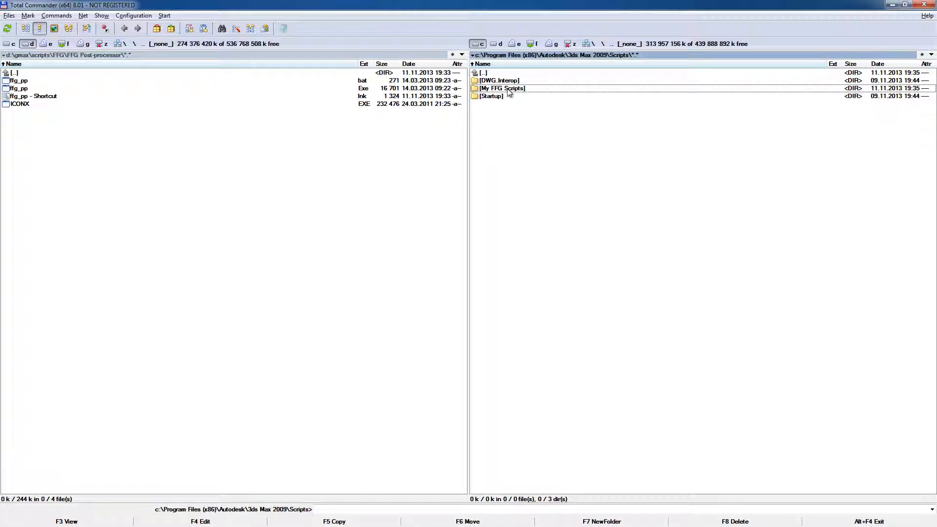
drag(509, 93, 182, 98)
drag(31, 95, 32, 96)
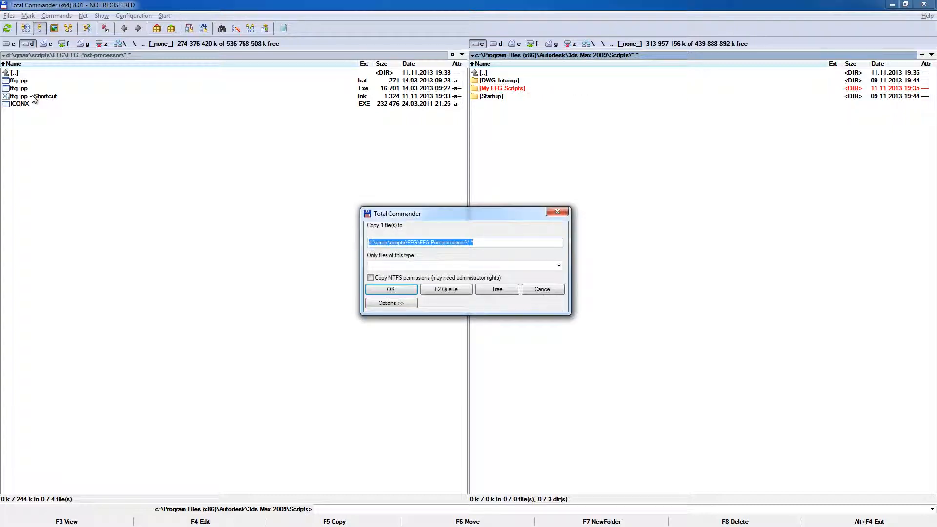
click(393, 289)
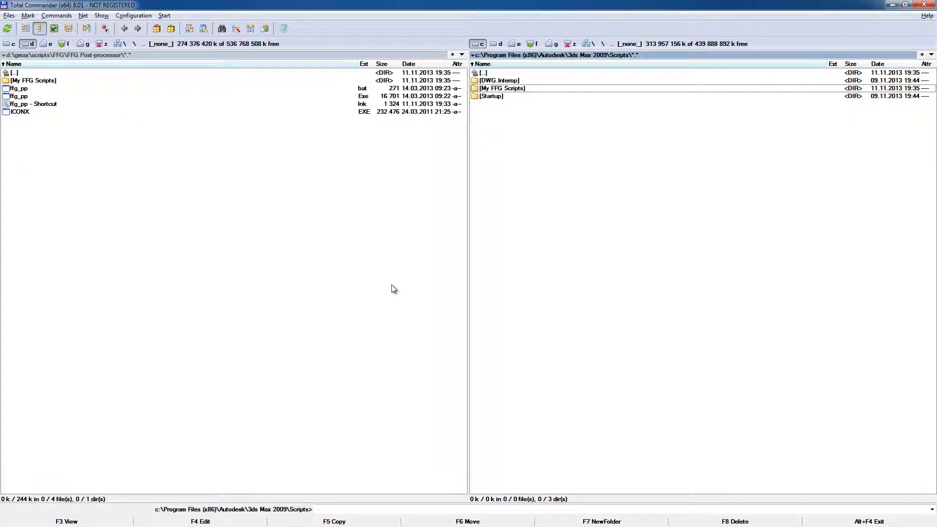
Delete the My FFG Scripts copy from the FFG Post-processor folder
click(73, 81)
key(Delete)
key(Return)
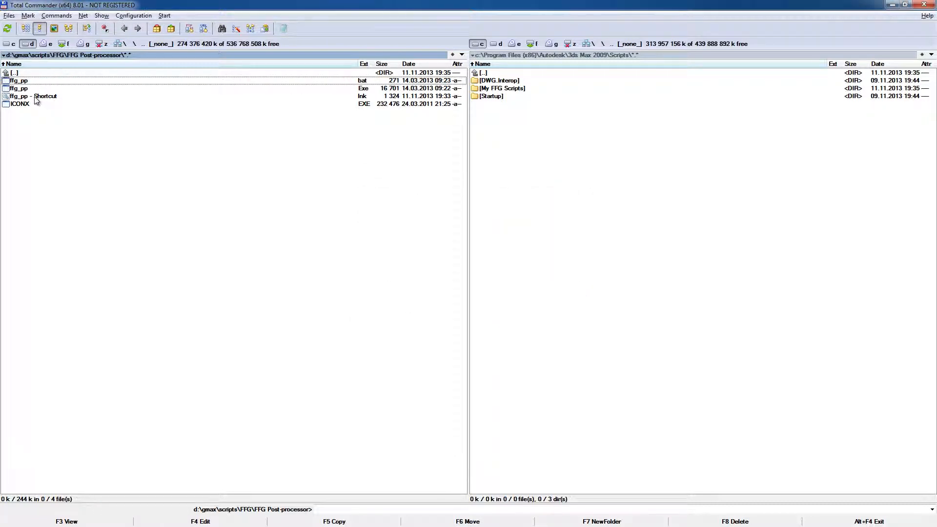
Copy the ffg_pp shortcut into the 3ds Max 2009\Scripts folder, then delete that copy again
drag(36, 100, 61, 98)
drag(543, 165, 557, 146)
click(403, 290)
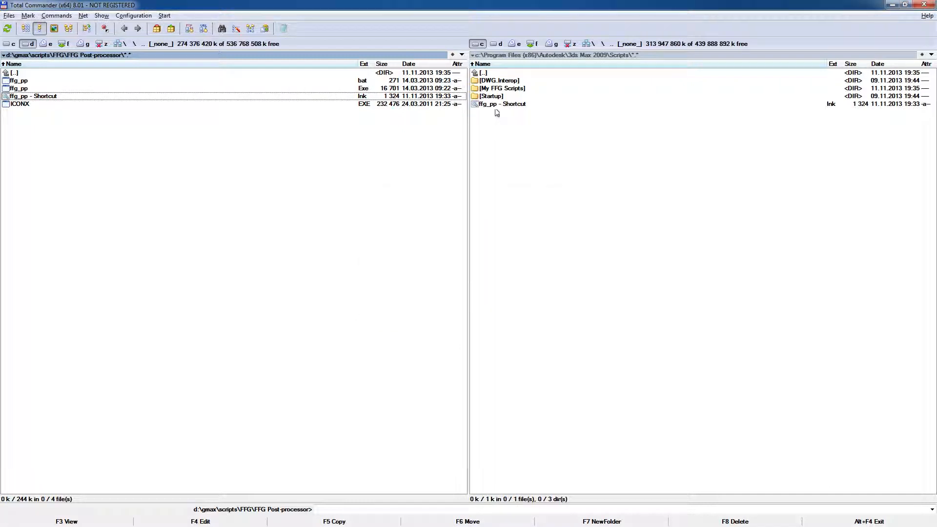
click(510, 88)
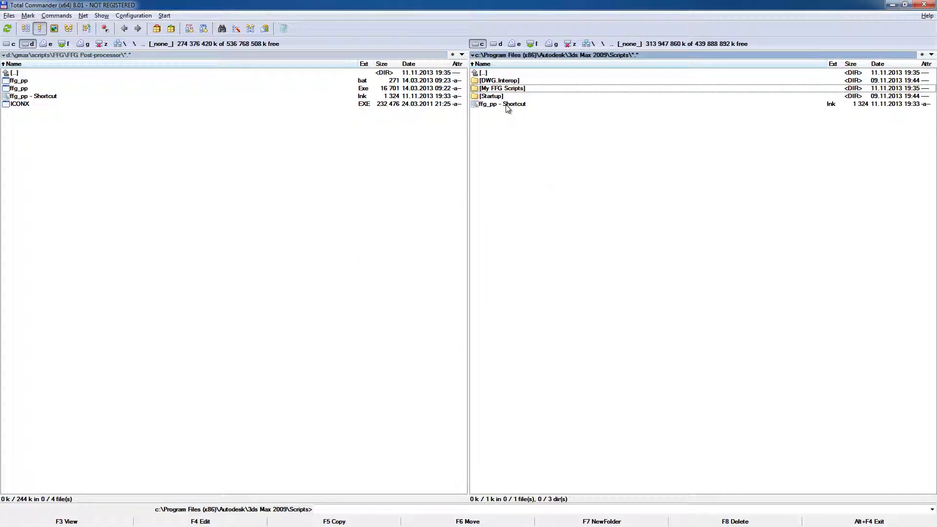
click(507, 104)
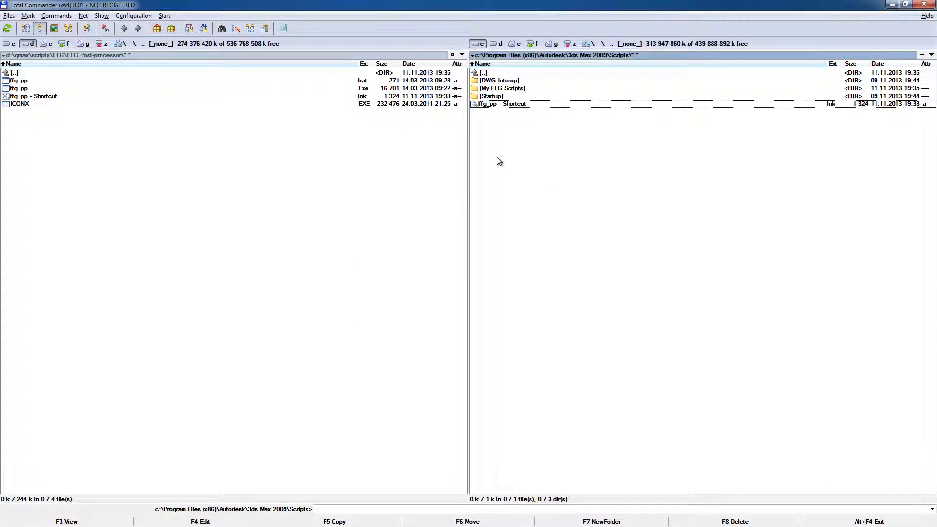
key(Delete)
click(460, 302)
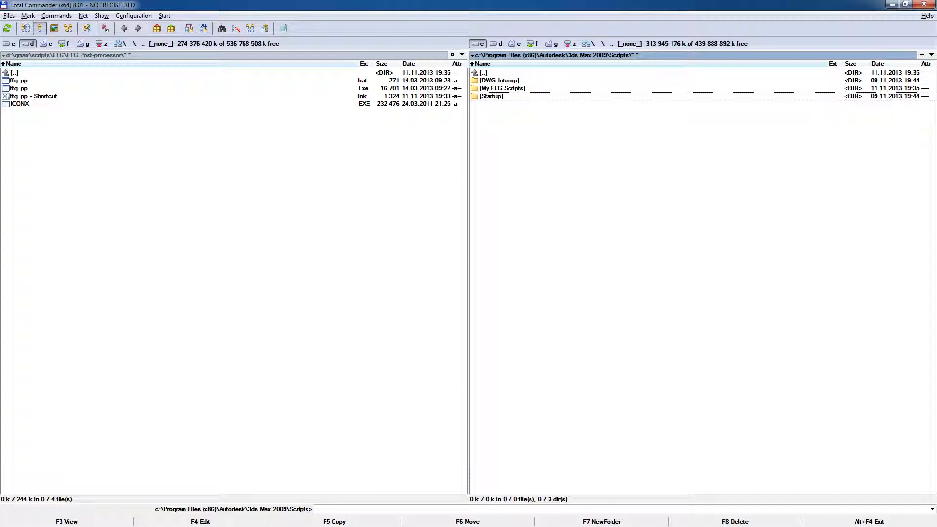
Open the D:\gmax\scripts\FFG\FFG Post-processor folder in Windows Explorer and keep its window clear of the My FFG Scripts folder
click(140, 238)
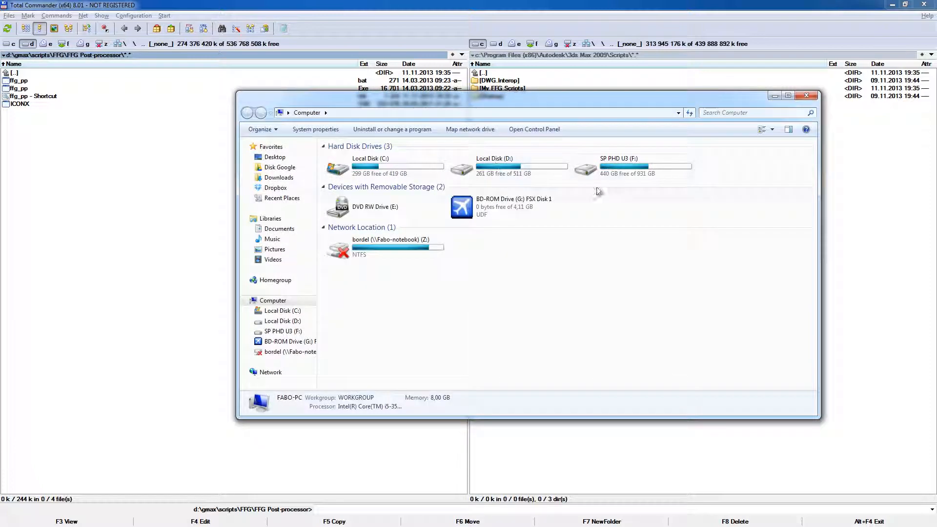
double_click(479, 156)
double_click(347, 250)
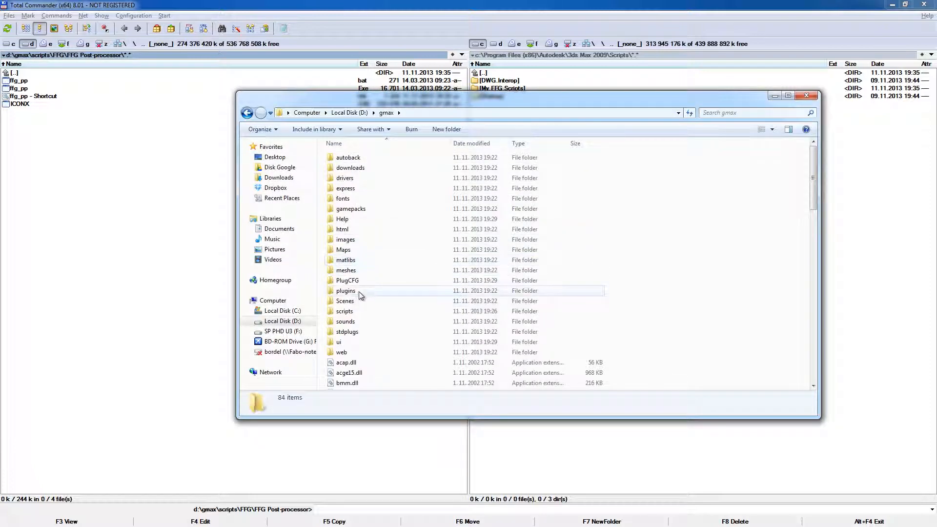
double_click(359, 291)
click(386, 112)
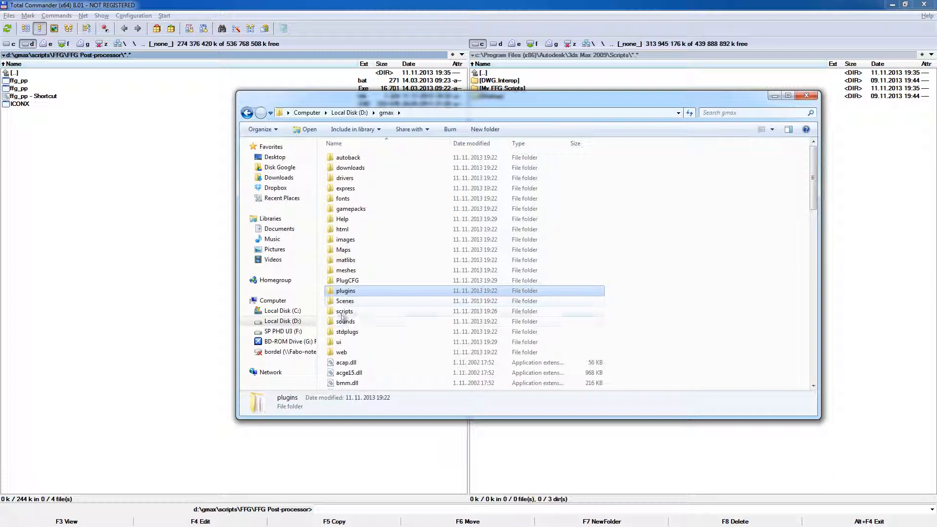
double_click(344, 322)
double_click(349, 158)
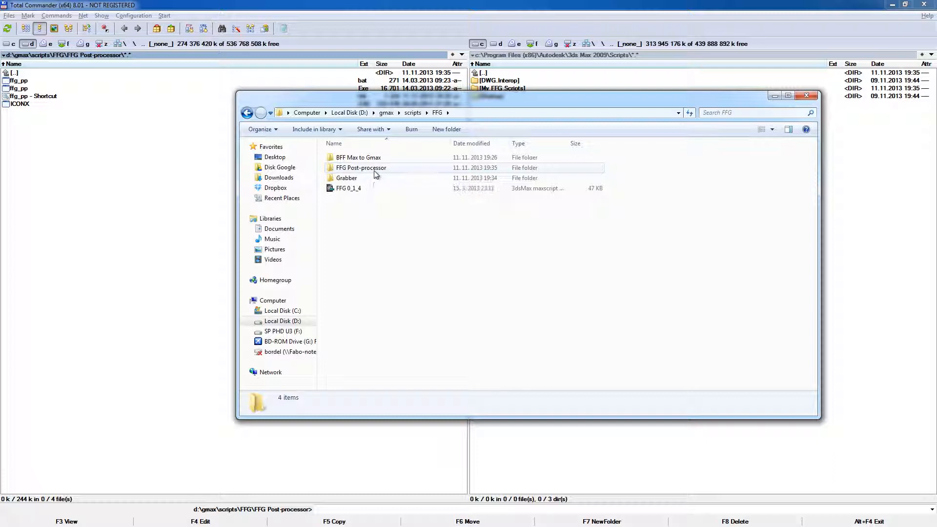
double_click(374, 168)
drag(429, 97, 464, 149)
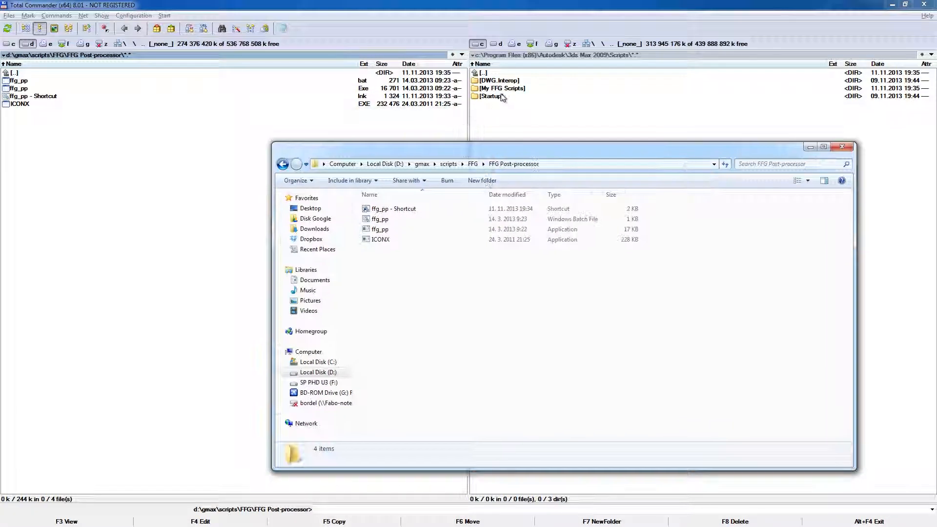
Run the ffg_pp shortcut with the My FFG Scripts folder from 3ds Max 2009\Scripts to set it as the post-processor's target folder
drag(506, 93, 481, 334)
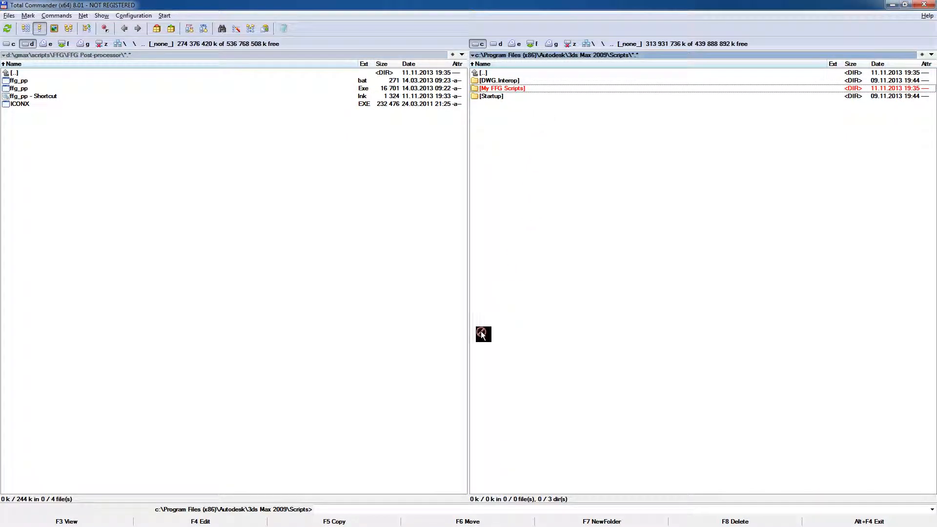
drag(303, 435, 0, 174)
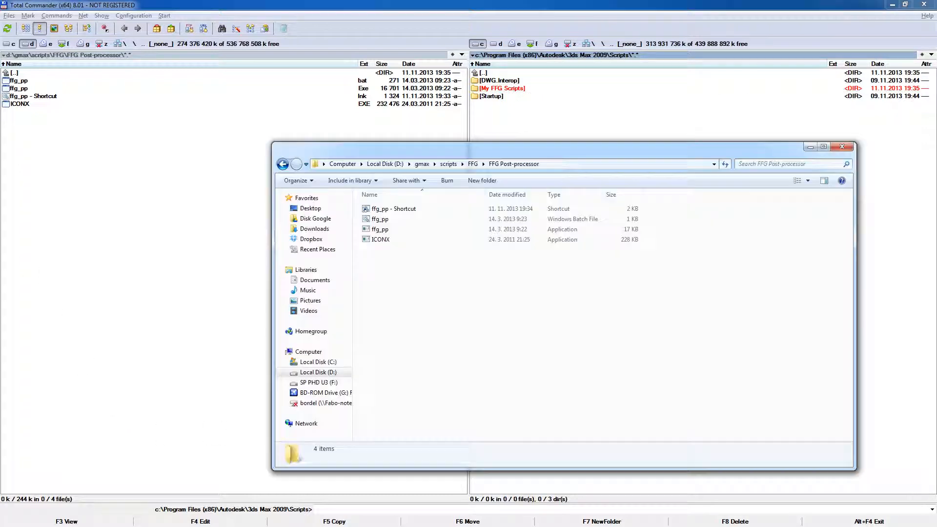
double_click(383, 209)
click(497, 277)
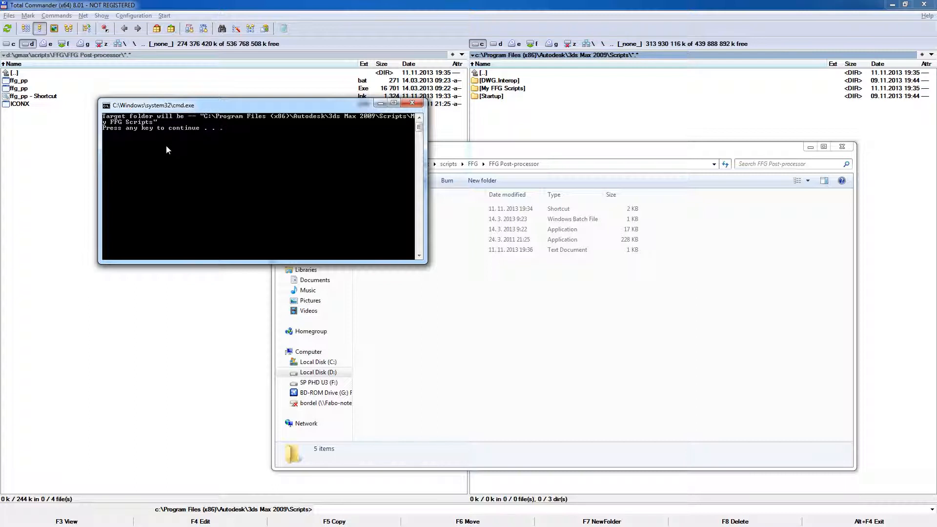
key(space)
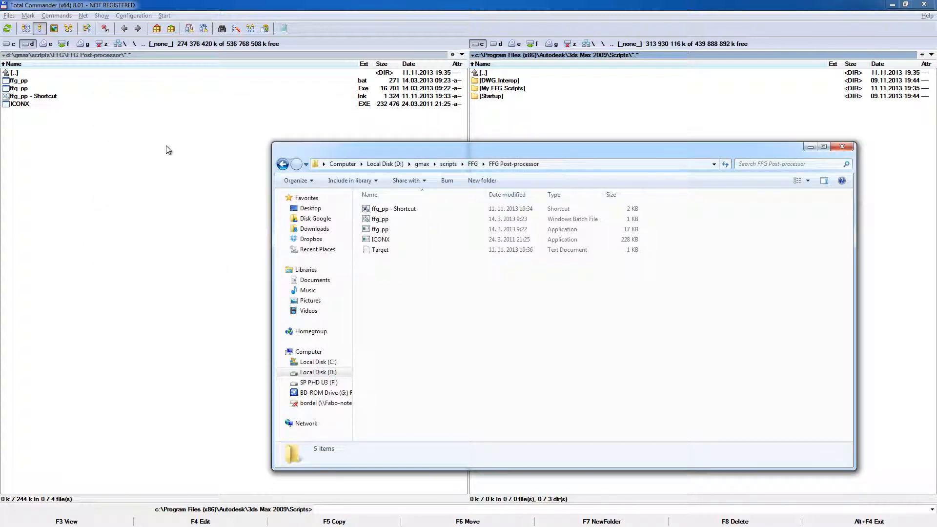
click(167, 150)
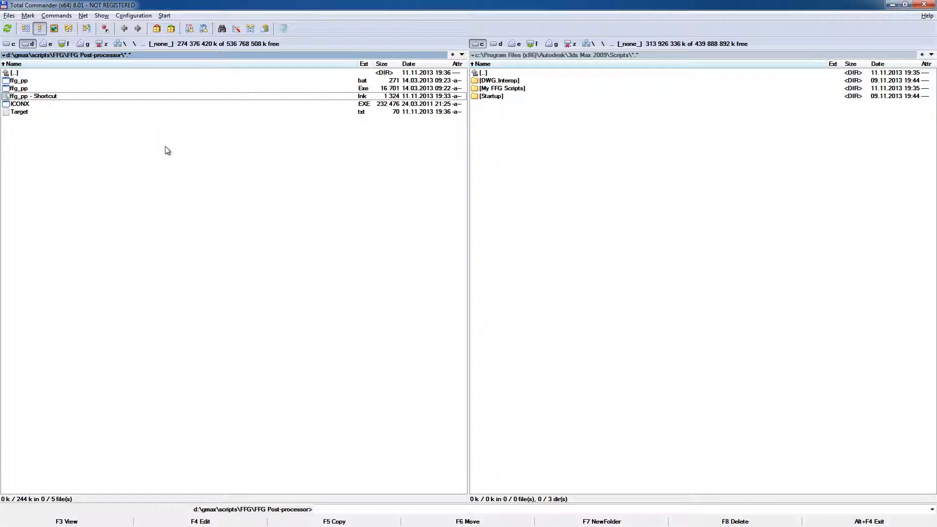
Run the ffg_pp shortcut on its own to check the post-processor's target folder, then close its console window
double_click(31, 97)
click(494, 275)
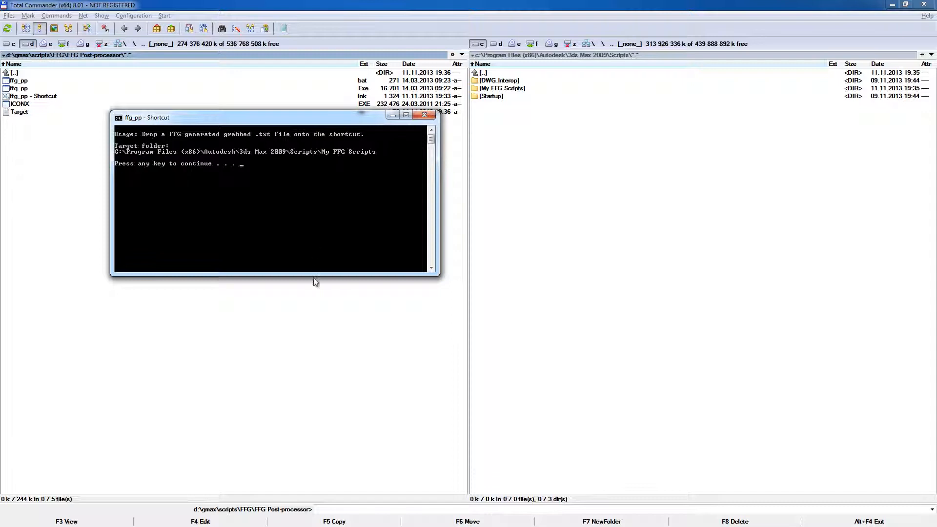
click(424, 115)
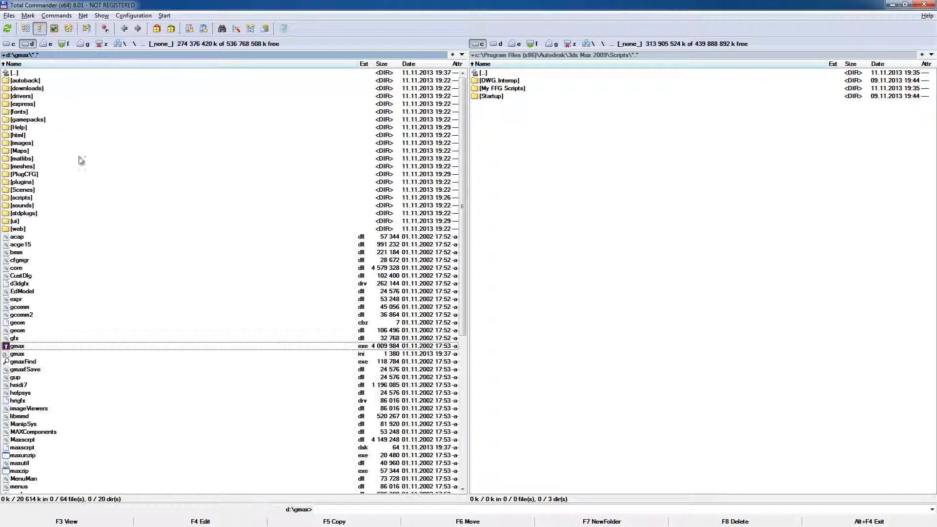
Launch gmax from the d:\gmax folder and create a sphere of radius about 26 and a teapot of radius about 34 in Perspective
click(181, 172)
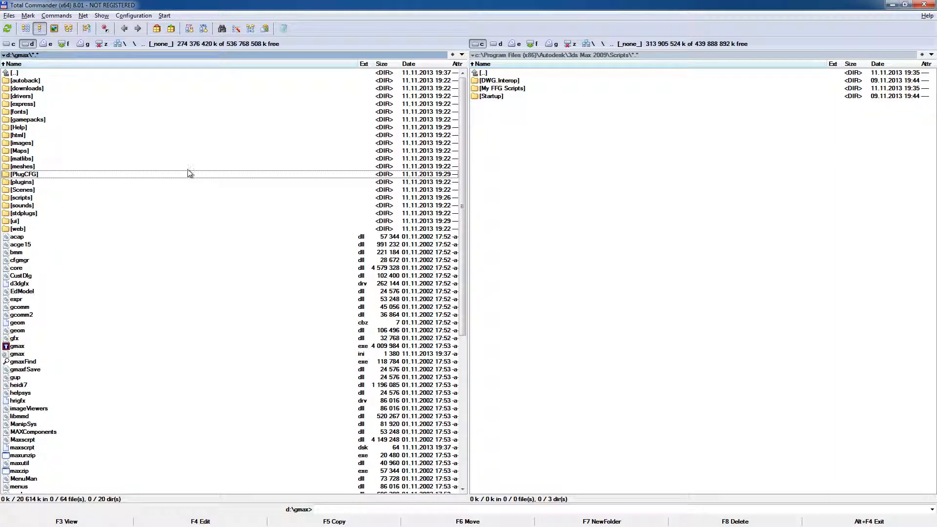
double_click(30, 346)
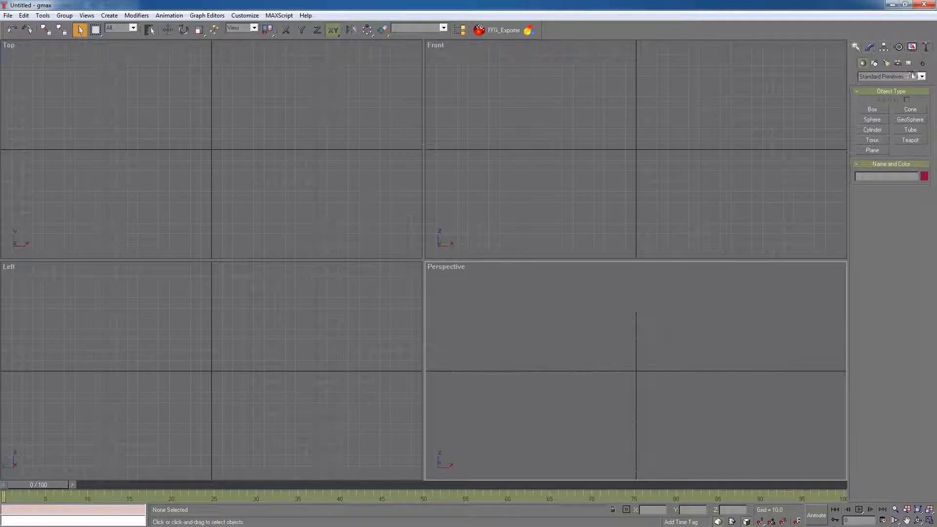
click(872, 120)
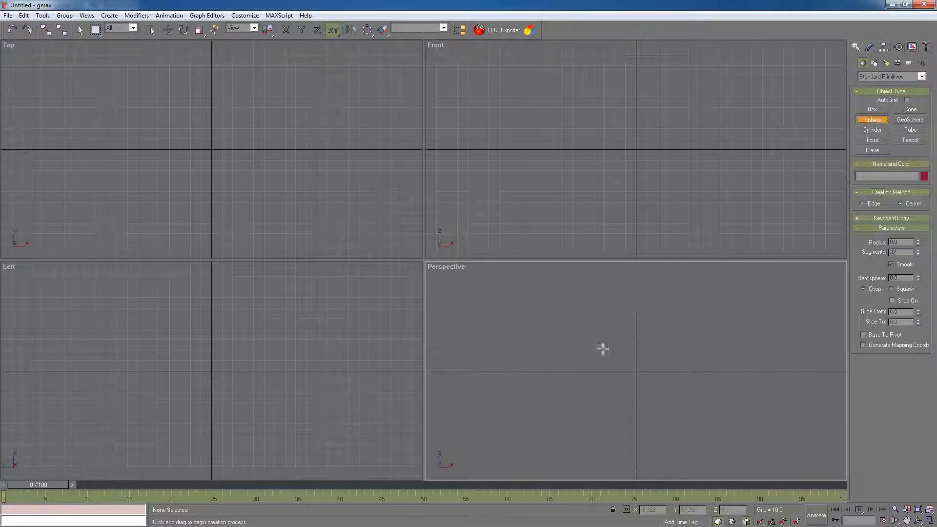
drag(599, 347, 639, 344)
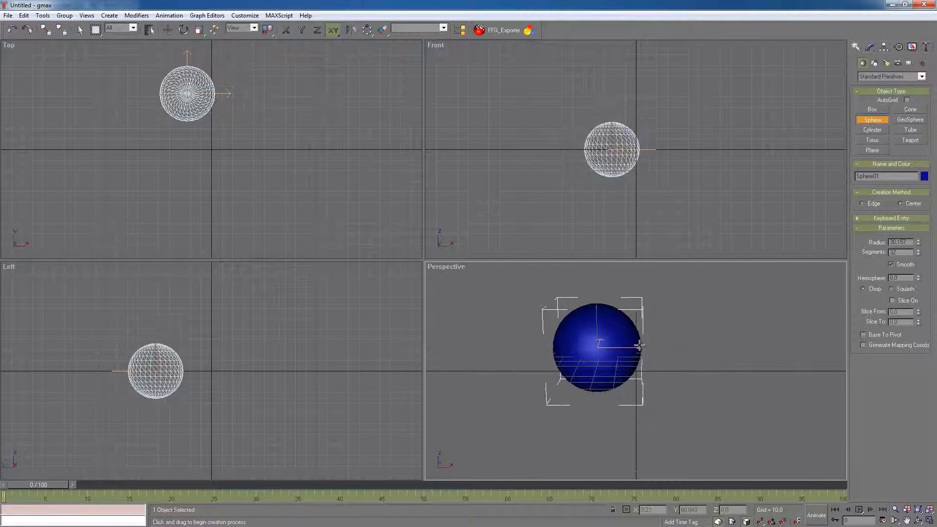
click(902, 140)
mouse_move(698, 325)
mouse_down()
mouse_move(761, 342)
mouse_move(714, 333)
mouse_up()
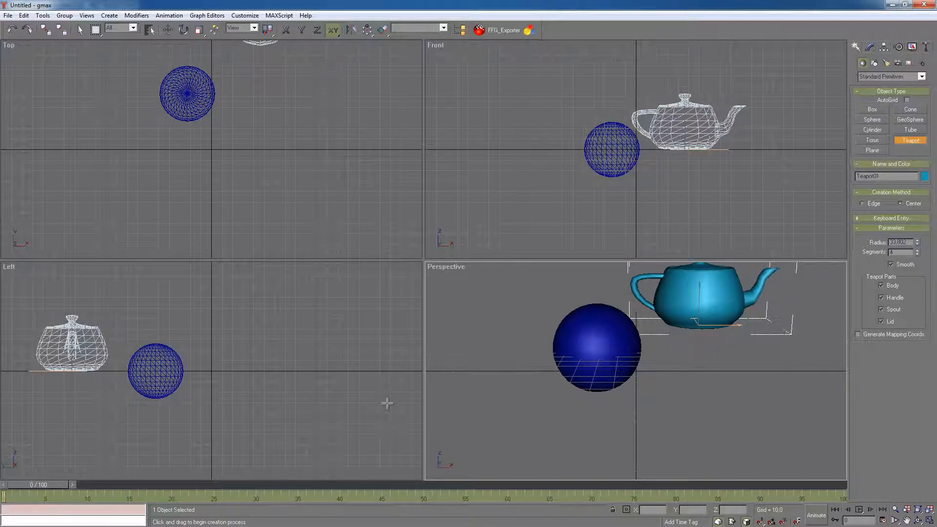
click(445, 368)
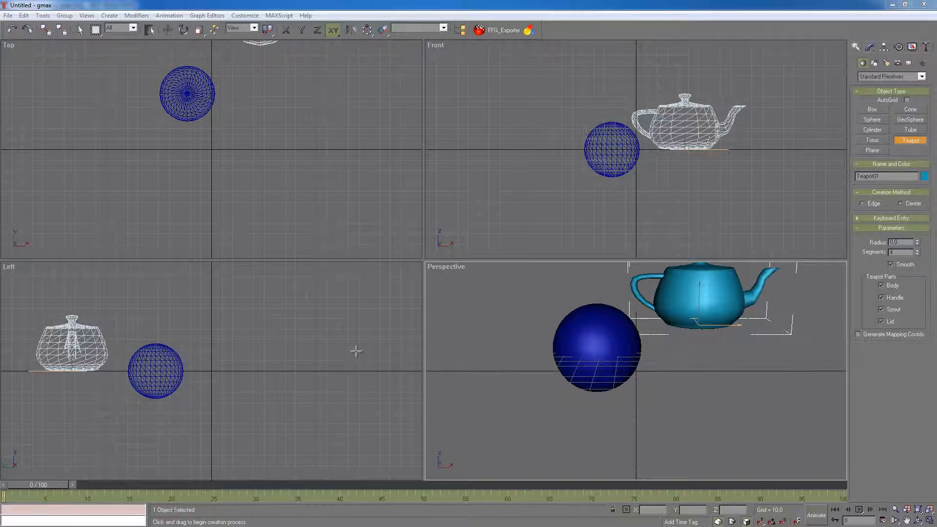
Export the whole scene with FFG Exporter, keeping all export classes and Material Editor enabled and Selected Only off
click(532, 103)
click(505, 31)
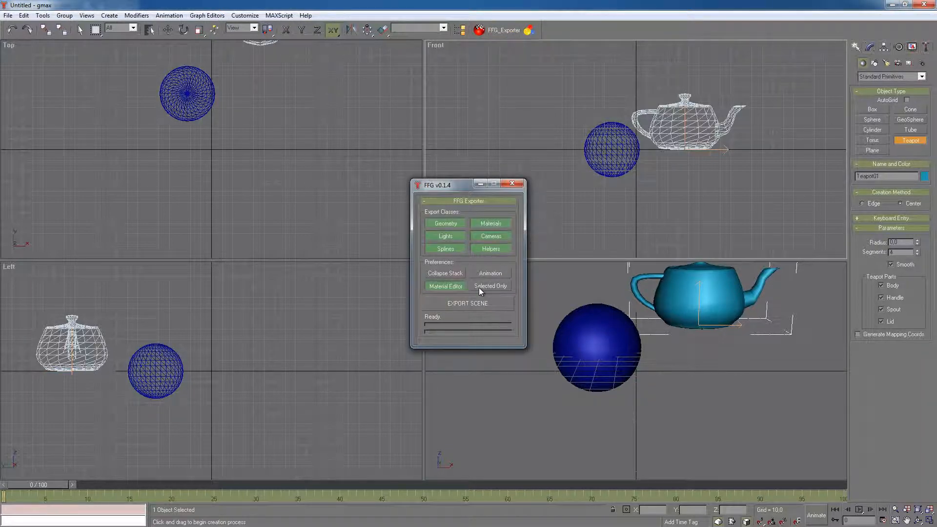
click(489, 275)
click(489, 287)
click(488, 286)
click(472, 303)
key(alt+Tab)
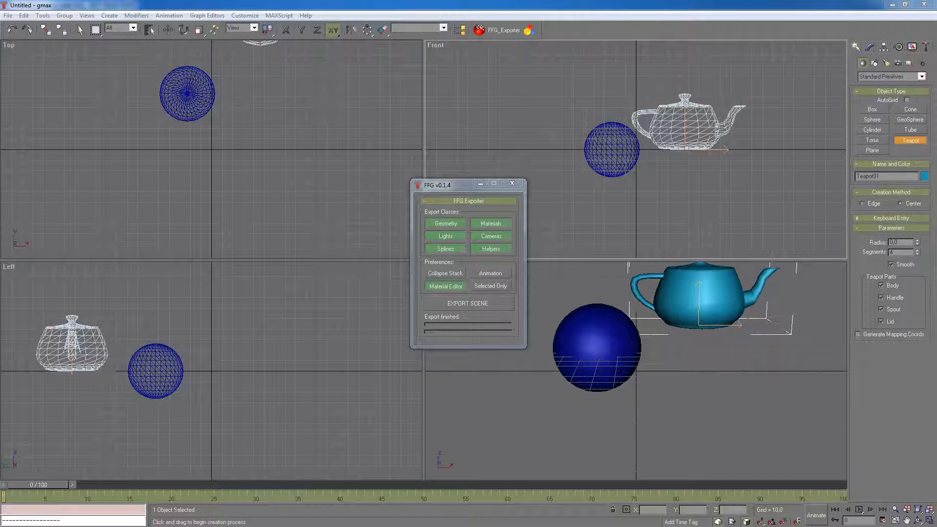
Open the MAXScript Listener in gmax and examine the exported script for the sphere and teapot through to its end
click(564, 7)
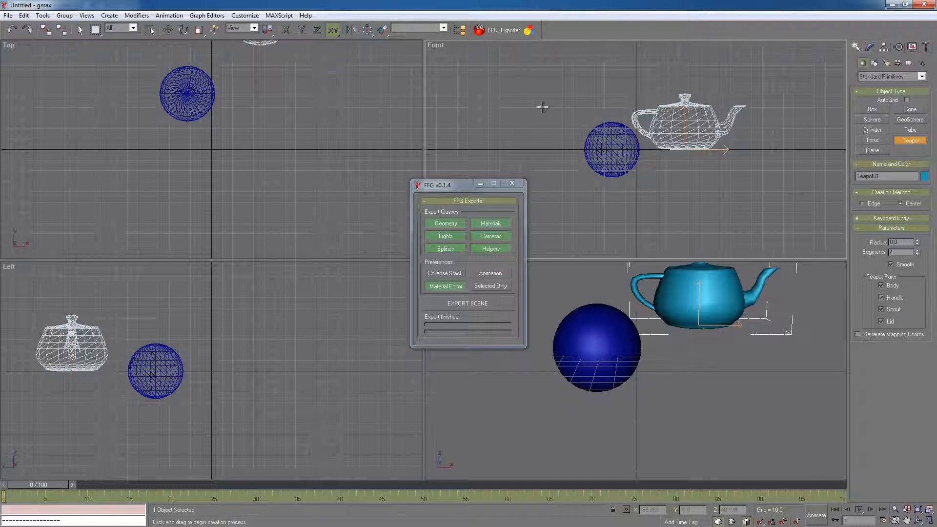
key(F11)
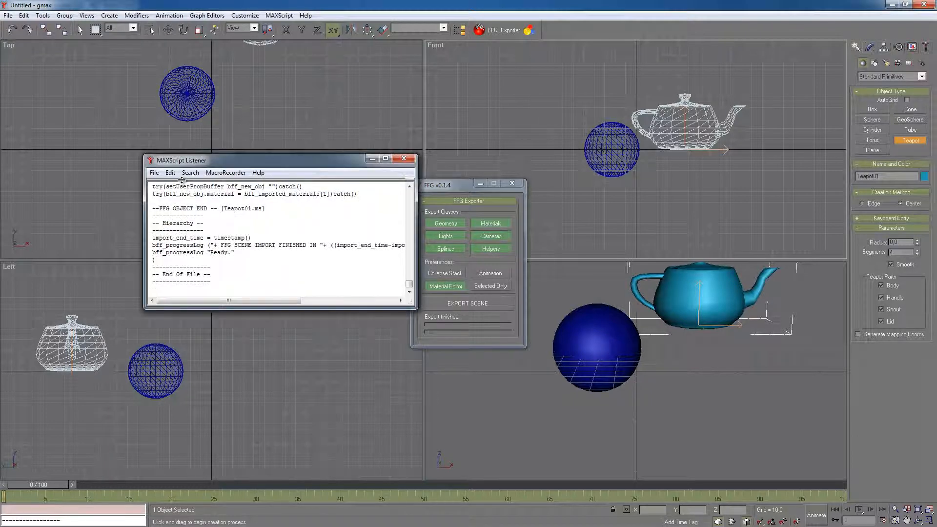
click(211, 238)
scroll(245, 224, up, 14)
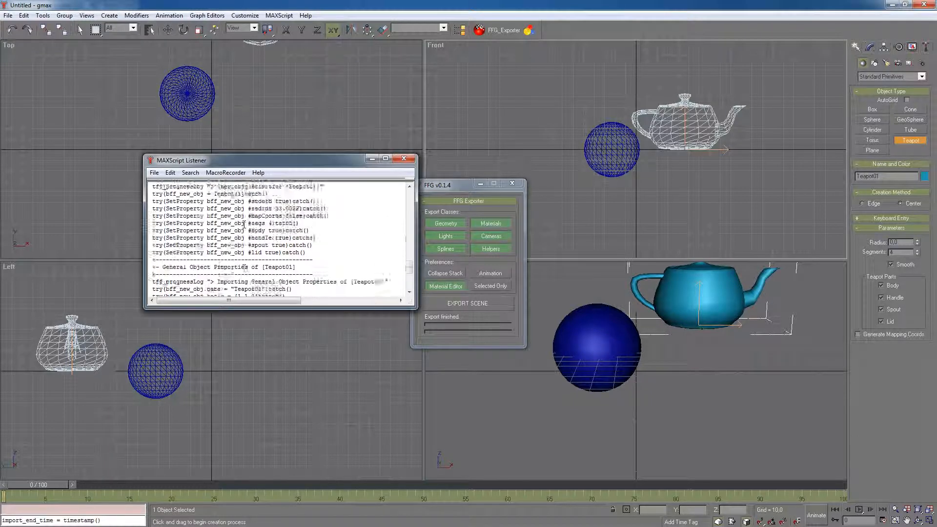
scroll(244, 224, up, 15)
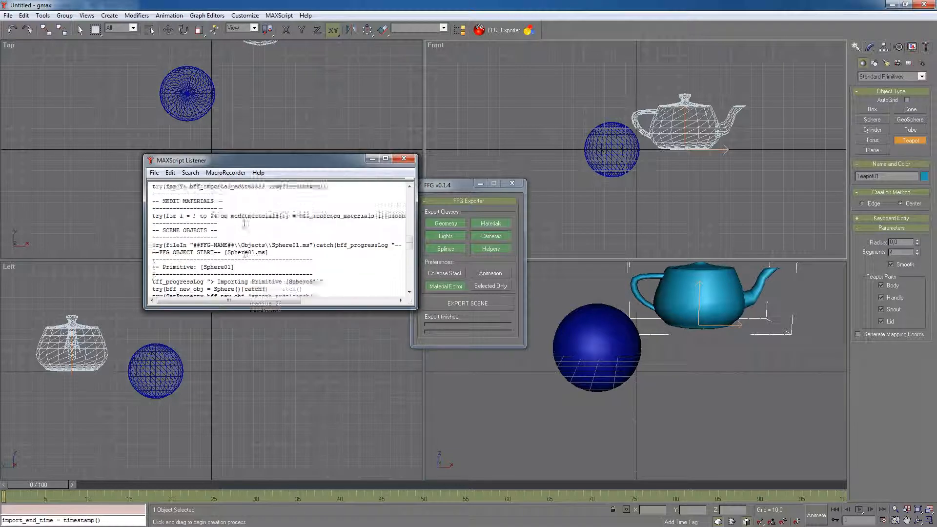
scroll(244, 223, up, 5)
scroll(244, 224, down, 6)
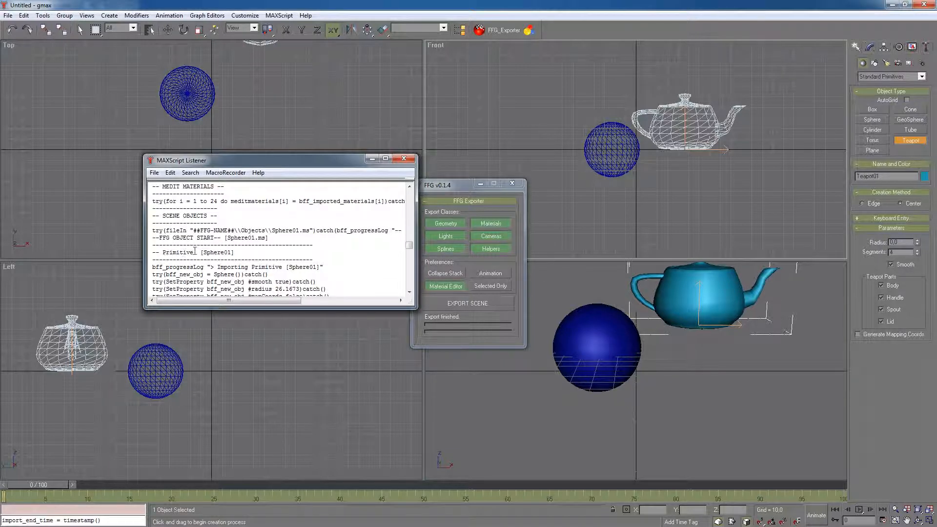
drag(195, 251, 231, 253)
click(232, 253)
scroll(259, 251, down, 10)
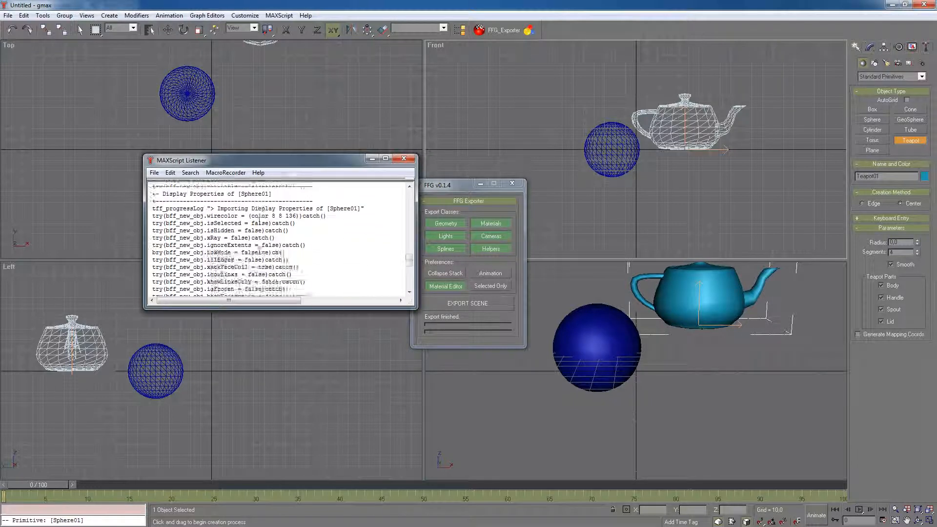
scroll(259, 250, down, 10)
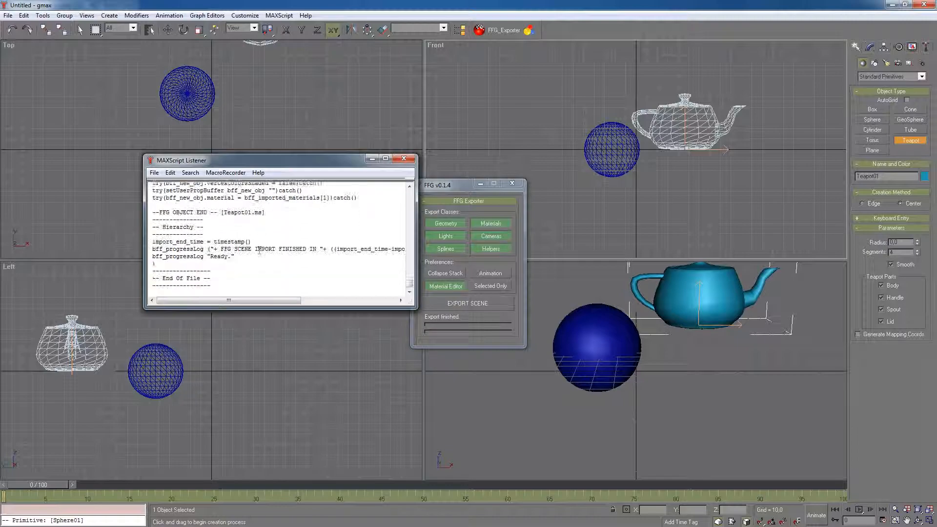
Switch to Total Commander and run the GMaxSLGRAB shortcut from the d:\gmax\scripts\FFG\Grabber folder, accepting the security warning
click(892, 5)
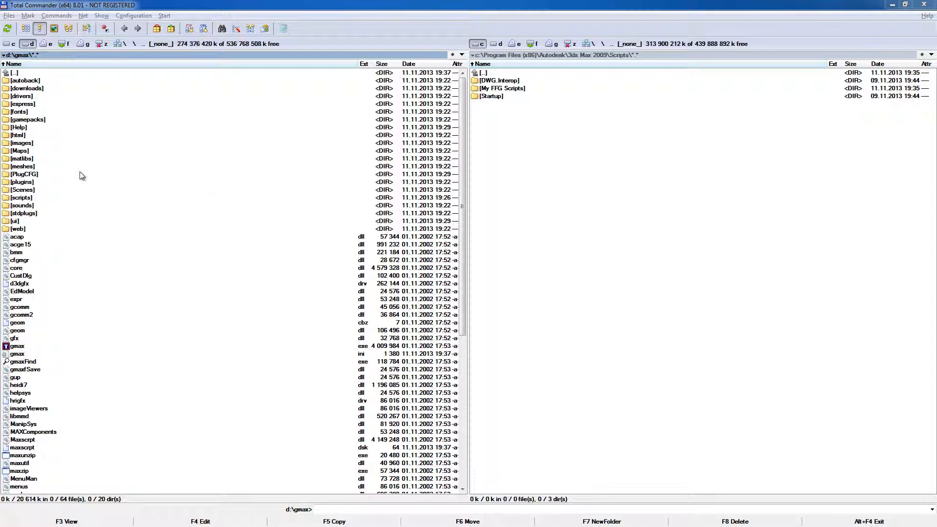
double_click(34, 196)
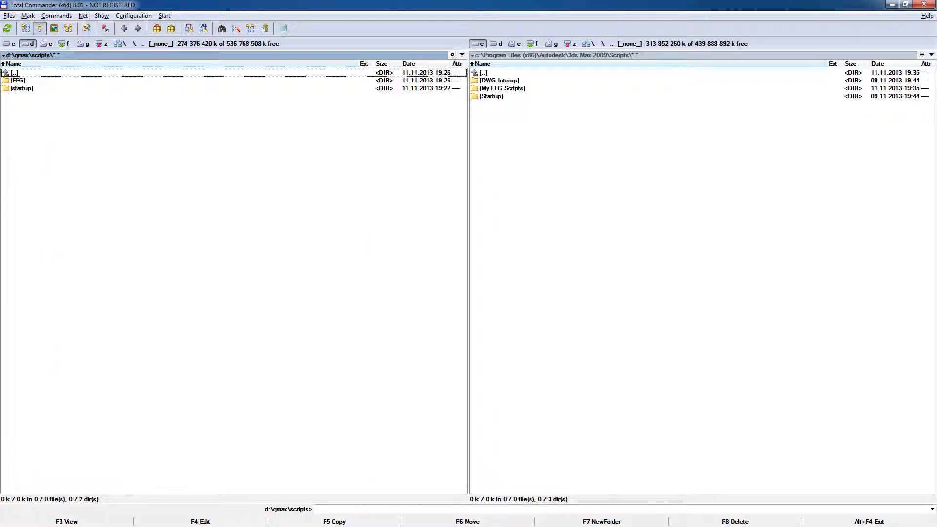
double_click(33, 80)
double_click(36, 96)
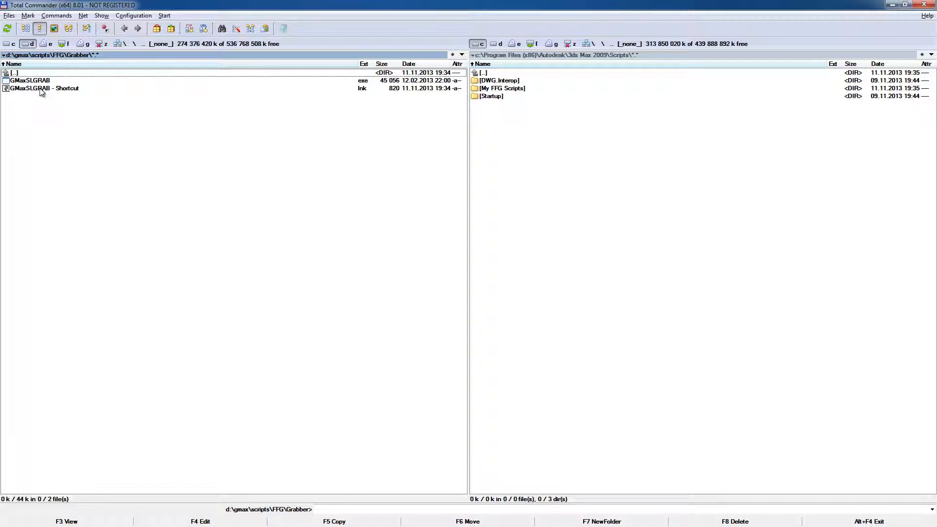
double_click(40, 89)
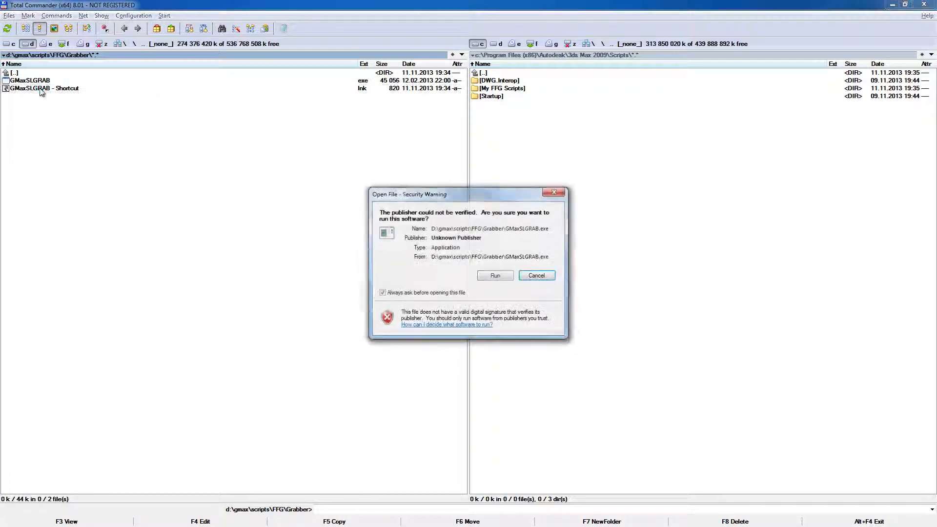
click(487, 275)
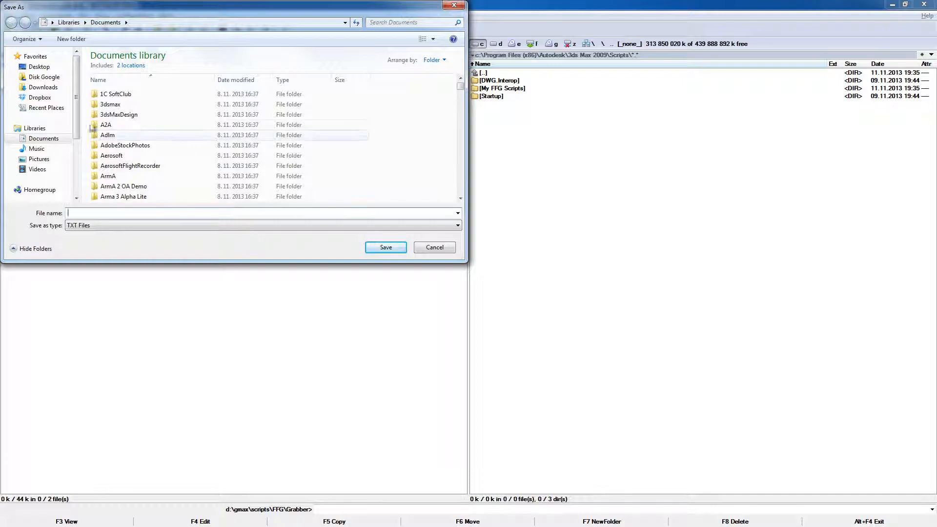
Save the grabbed script as a TXT file named test_scene in the D:\gmax\scripts\FFG folder and dismiss the completion notice
drag(80, 122, 80, 158)
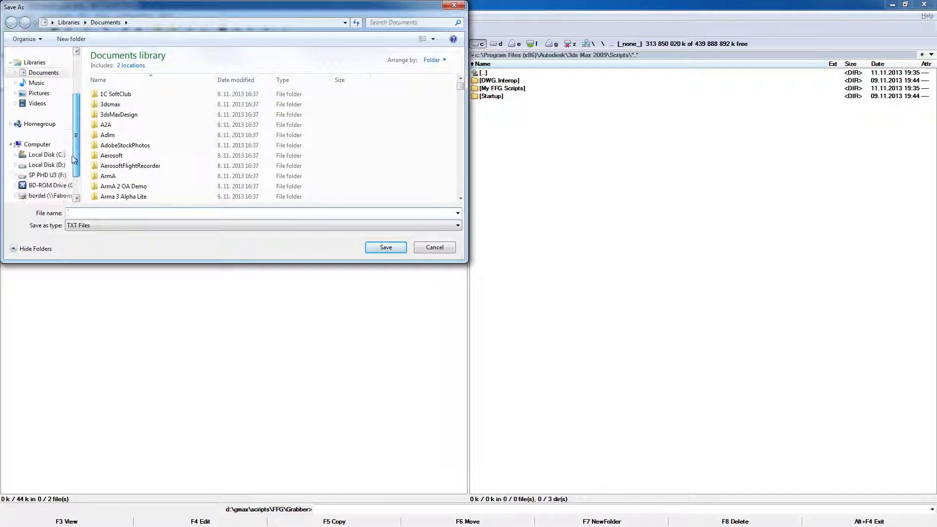
click(47, 164)
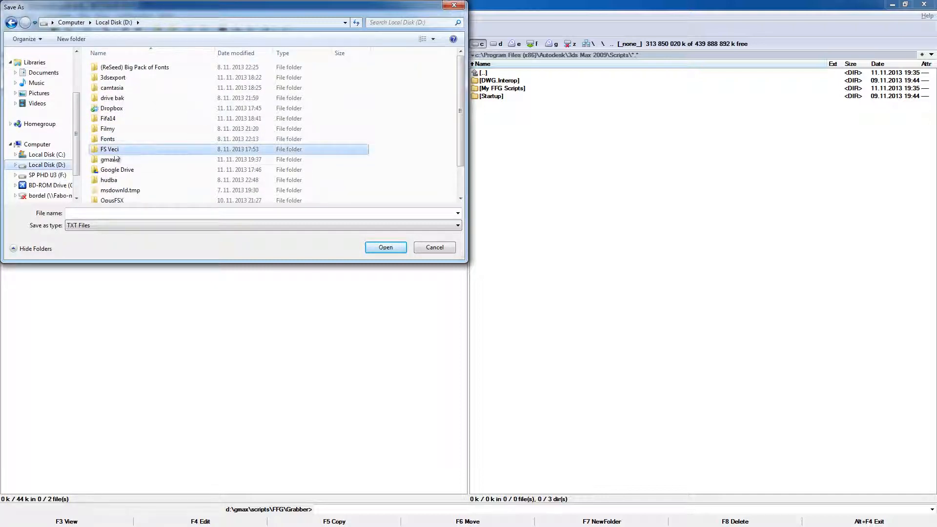
double_click(116, 159)
click(119, 179)
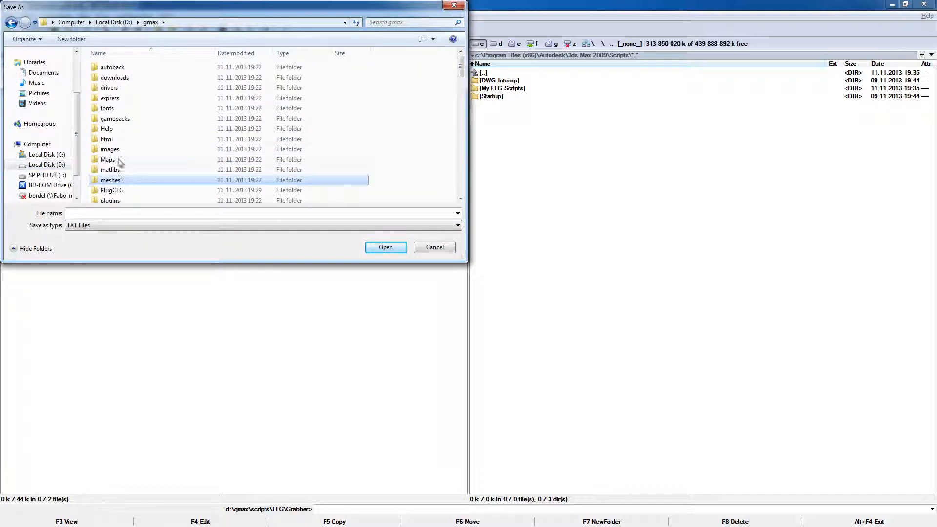
scroll(119, 171, down, 2)
double_click(119, 168)
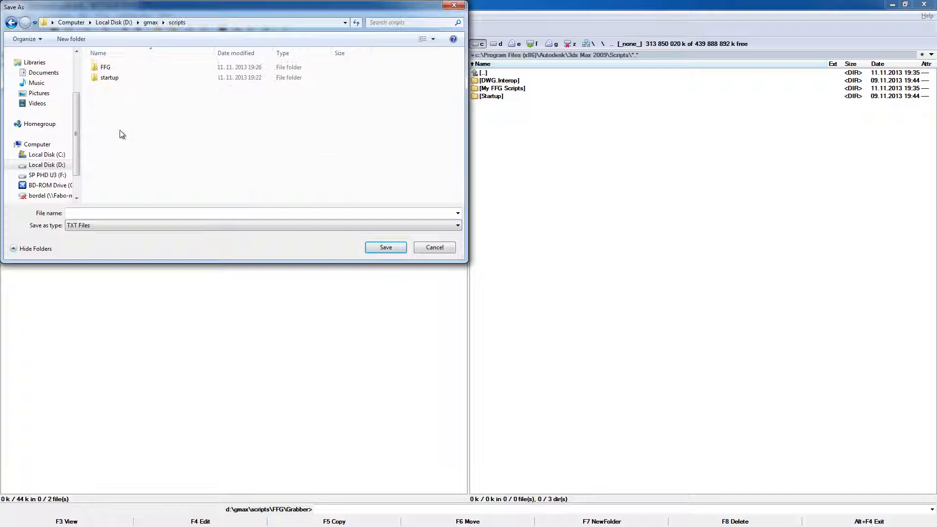
double_click(123, 68)
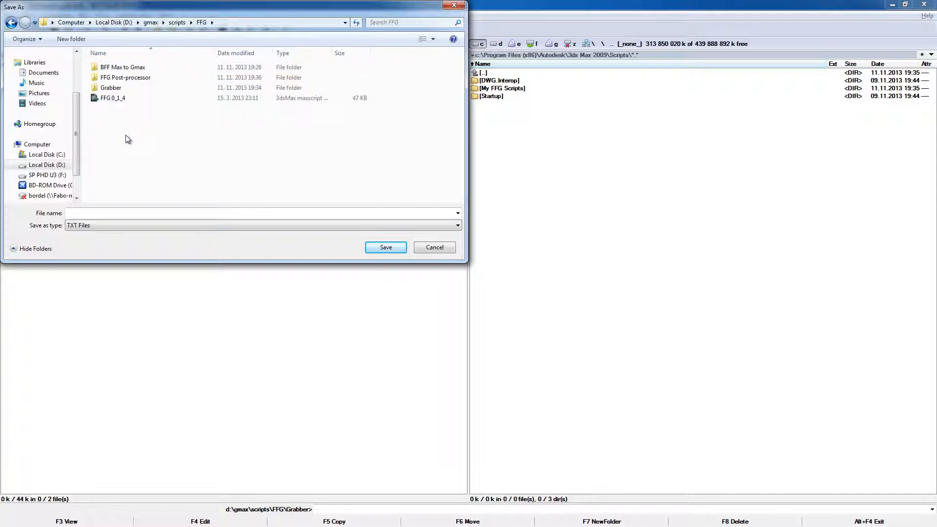
click(135, 213)
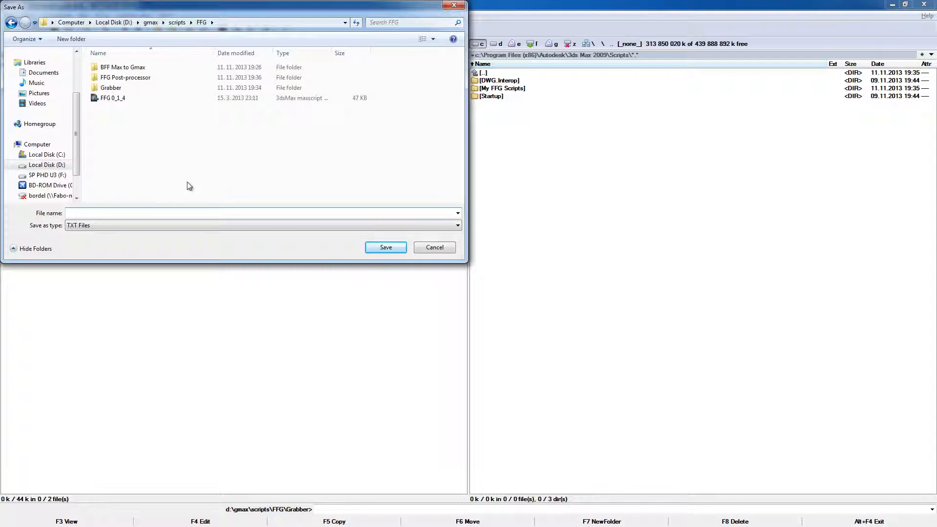
text(test_scene)
key(Return)
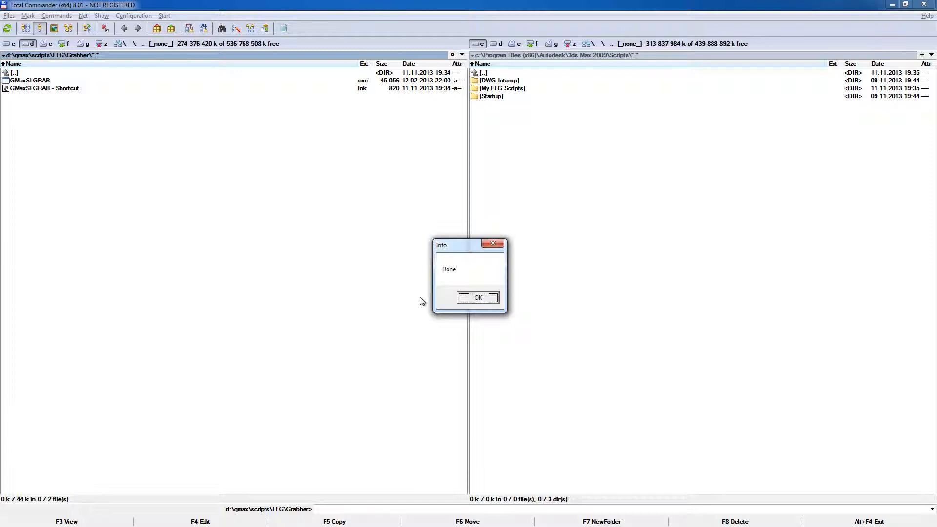
click(479, 299)
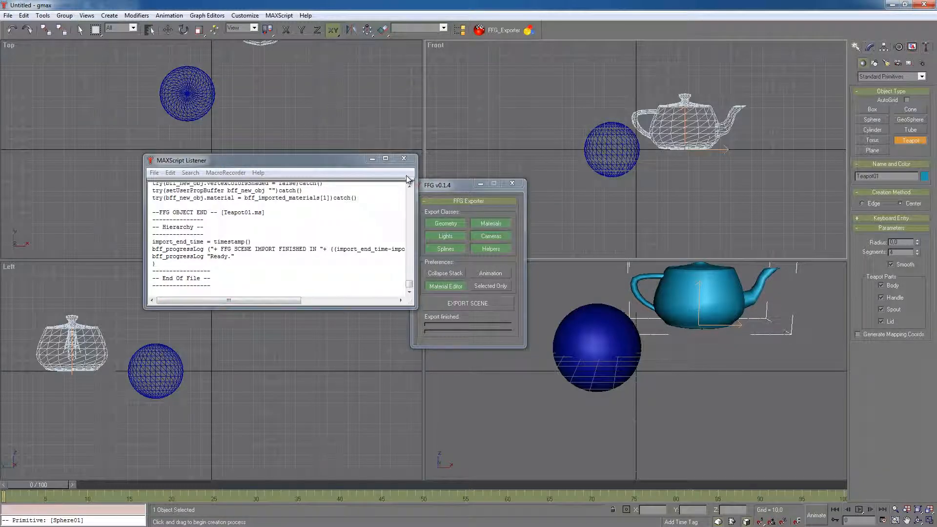
Close the MAXScript Listener and FFG Exporter, and exit gmax without saving the scene
click(404, 159)
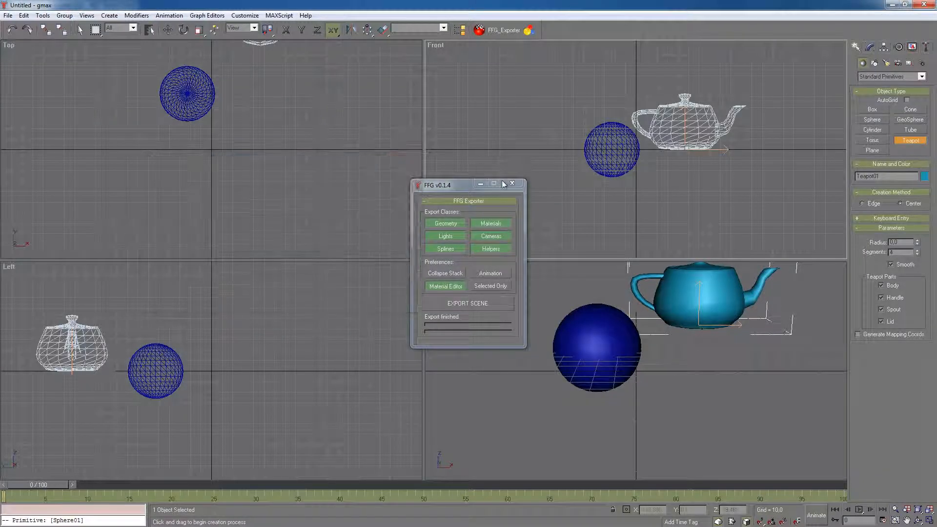
click(512, 184)
click(923, 5)
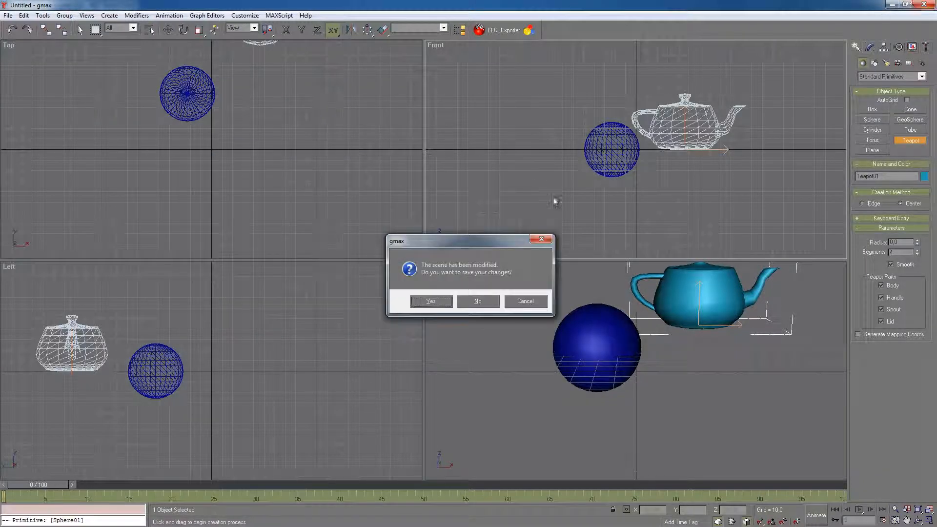
click(478, 300)
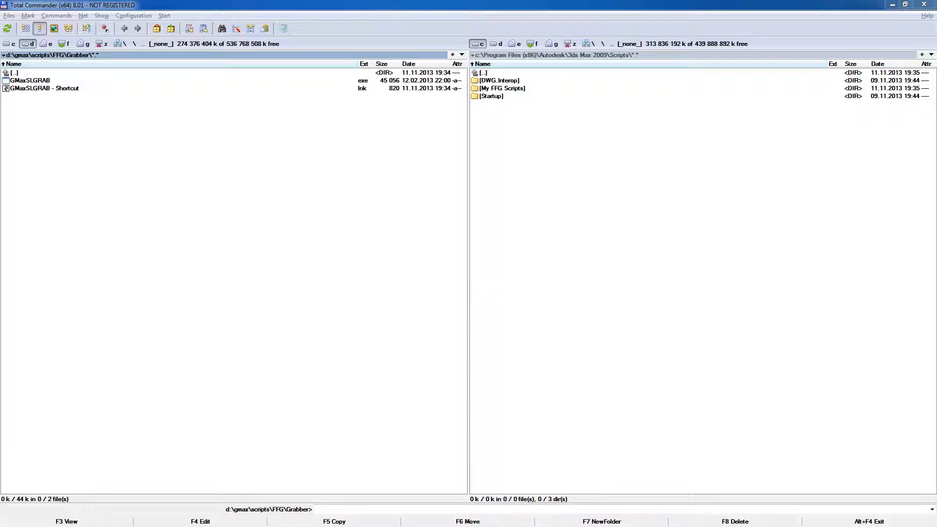
View test_scene.txt from d:\gmax\scripts\FFG in Total Commander's Lister, examine its importer functions and Sphere01 properties, and close the viewer
double_click(75, 73)
click(48, 113)
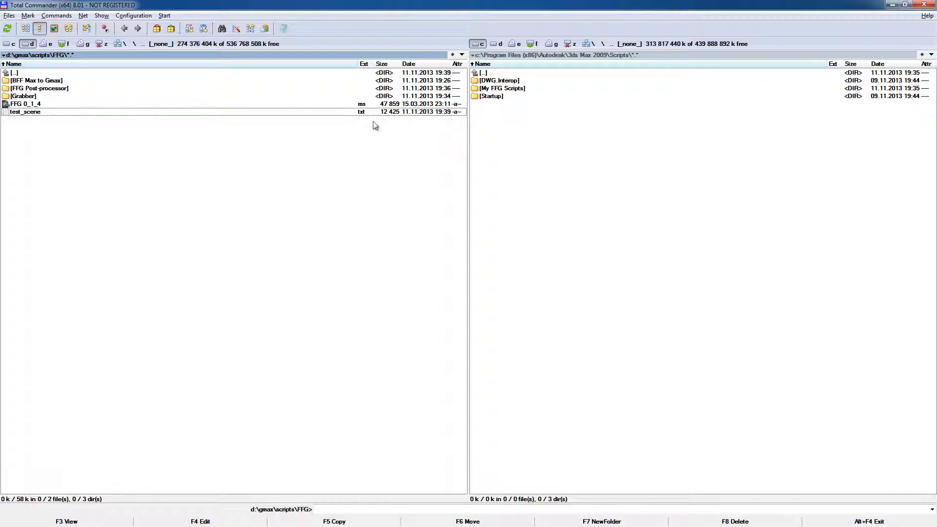
key(F3)
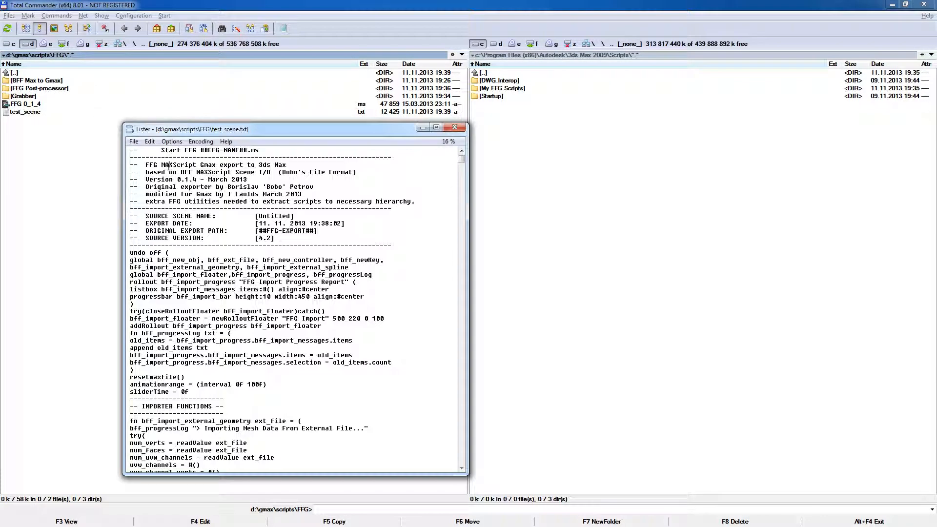
scroll(168, 168, down, 14)
scroll(168, 168, down, 20)
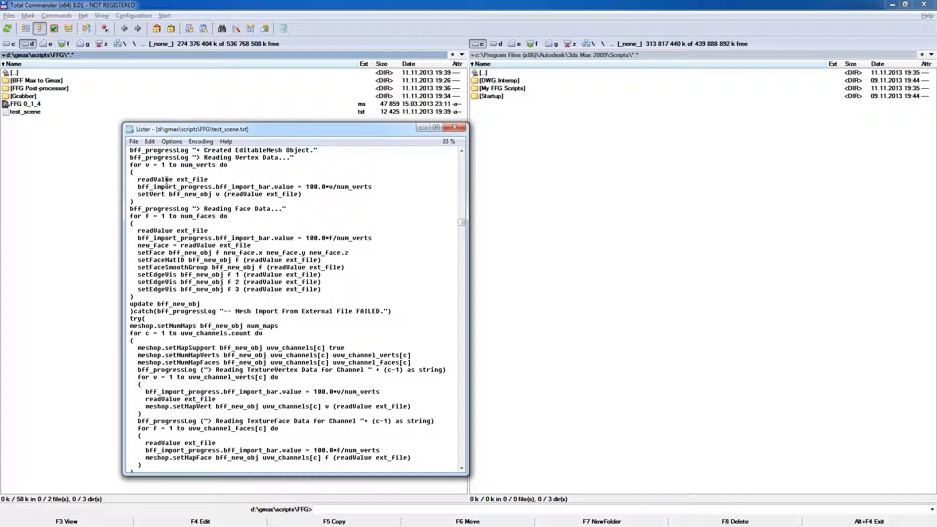
scroll(190, 233, down, 14)
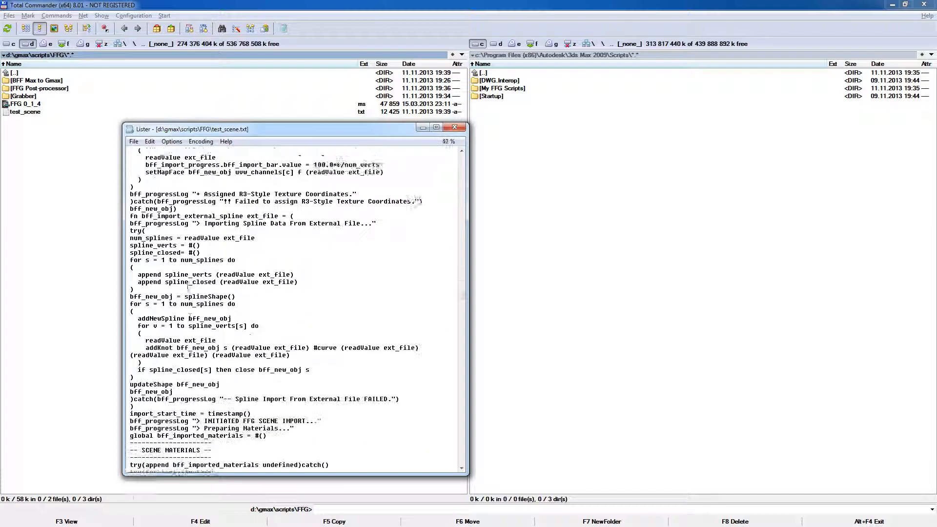
scroll(177, 223, down, 11)
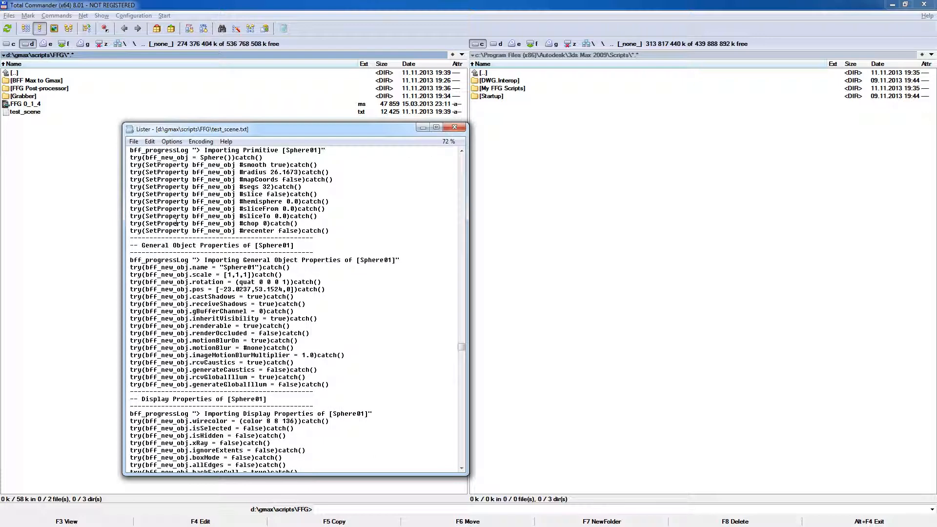
scroll(176, 222, down, 6)
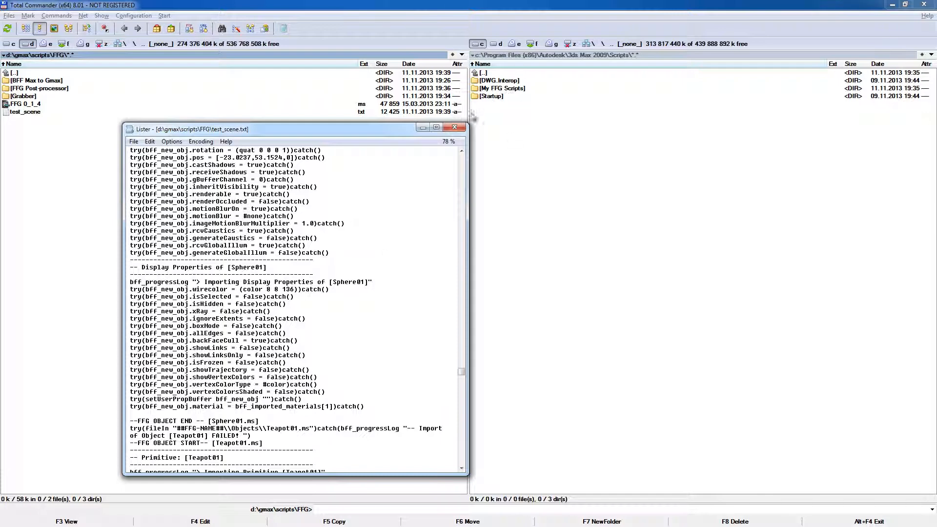
click(454, 128)
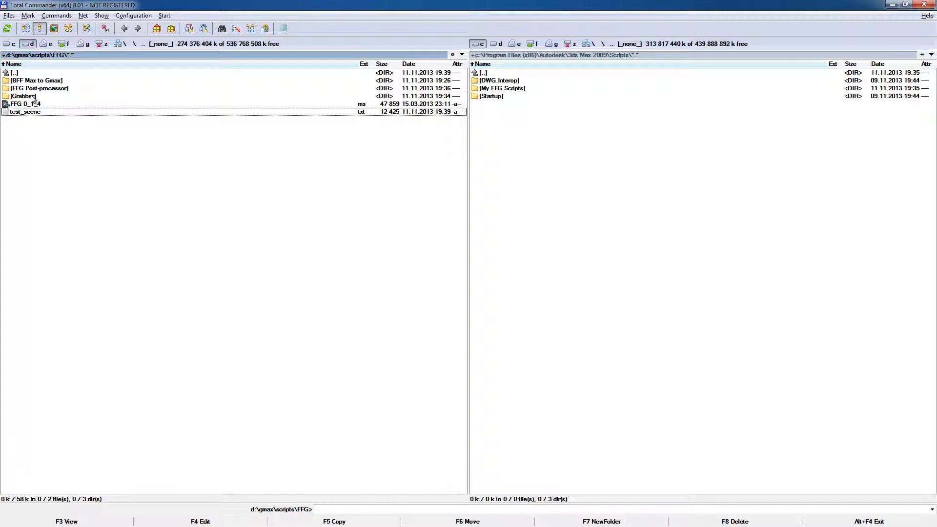
Arrange the restored Total Commander window and the FFG Post-processor Explorer window so both test_scene and the ffg_pp shortcut are accessible
key(alt+Tab)
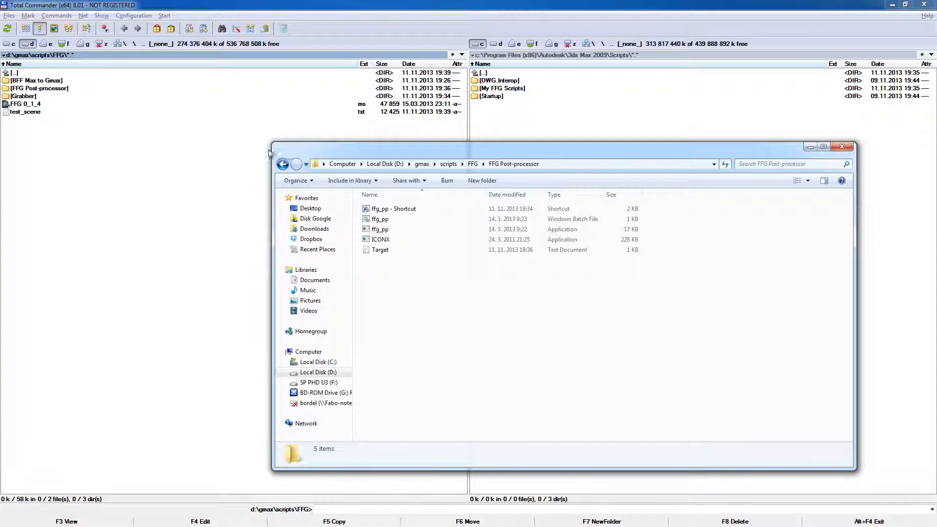
click(904, 5)
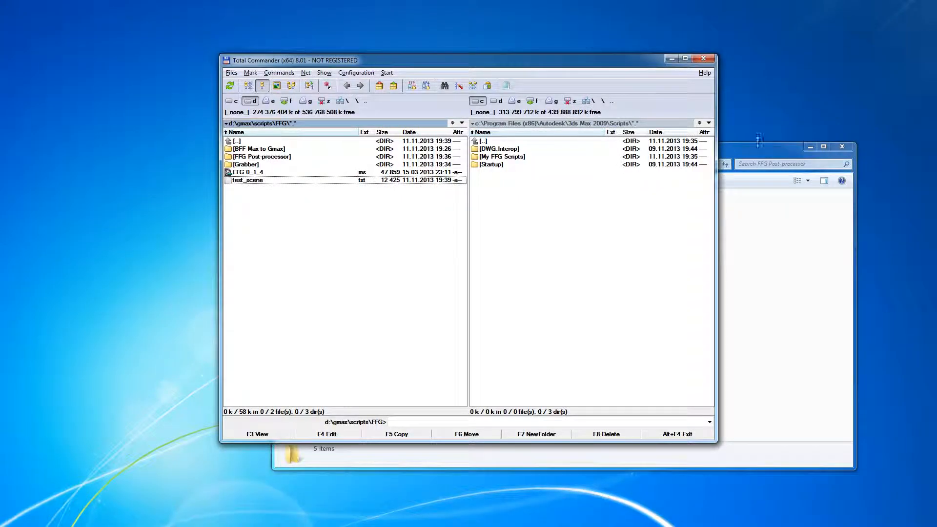
drag(772, 155, 795, 158)
click(363, 63)
drag(364, 64, 301, 58)
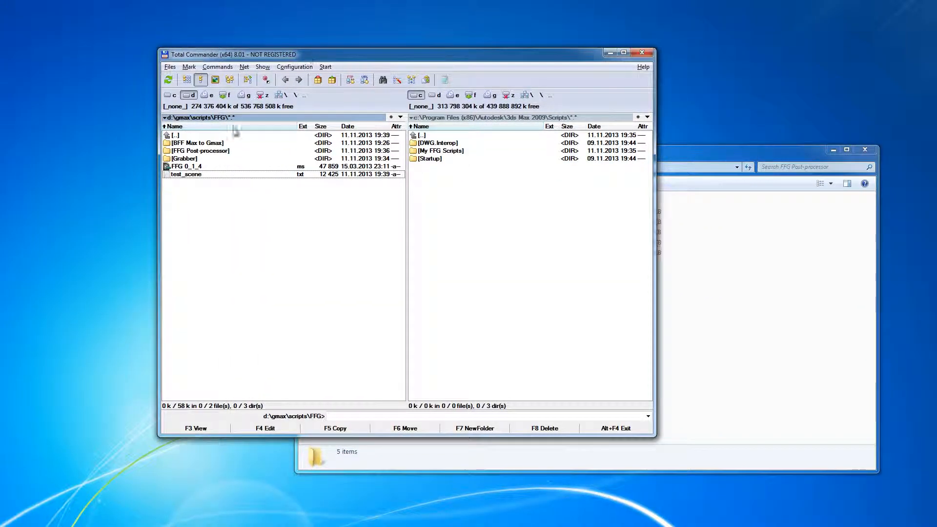
drag(717, 153, 830, 165)
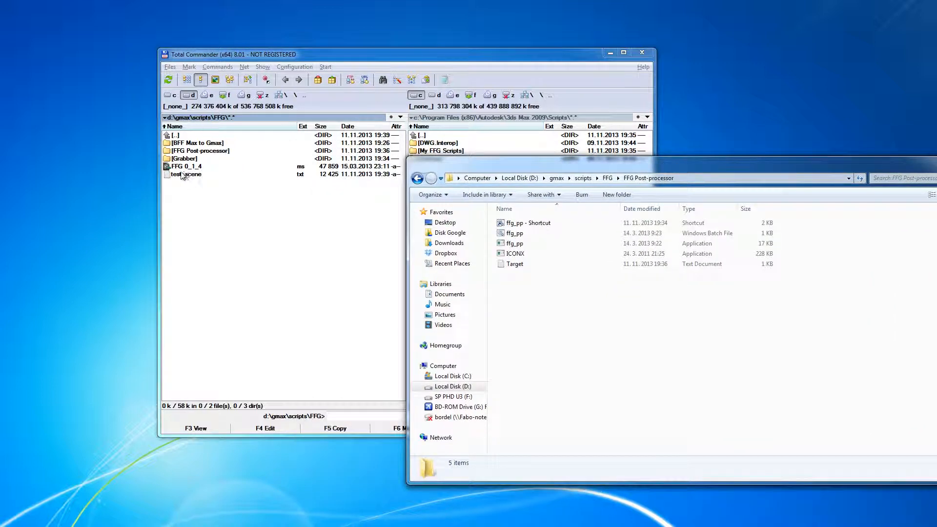
Process test_scene.txt with the ffg_pp shortcut, accepting the security warning and closing the finished console
drag(185, 175, 740, 227)
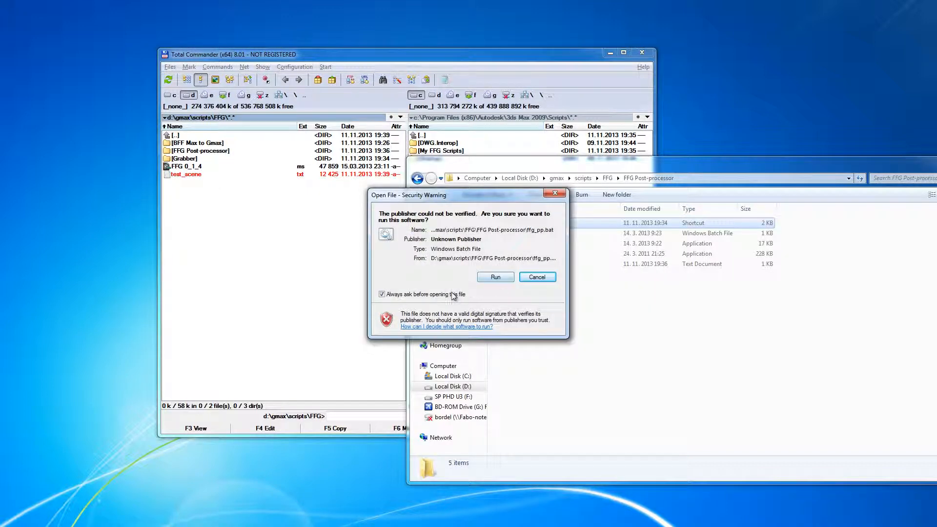
click(495, 277)
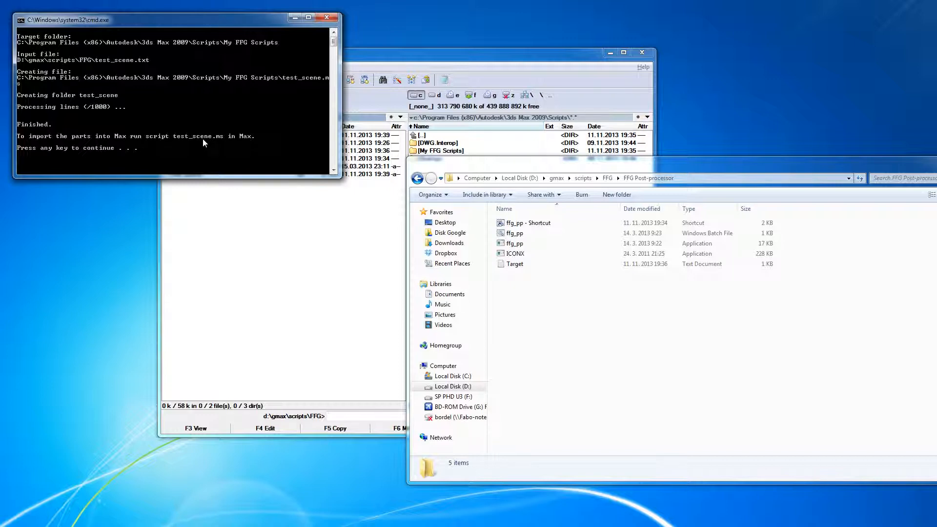
key(Return)
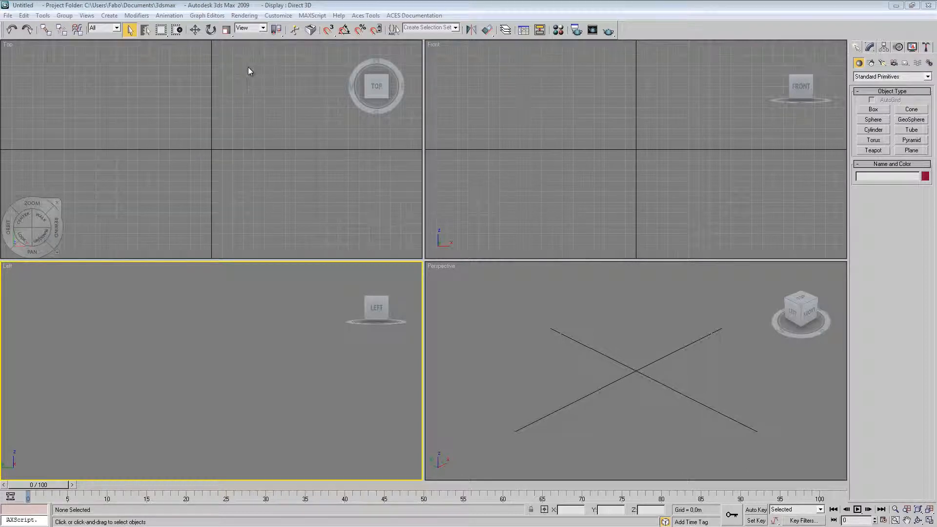
In 3ds Max 2009, run the test_scene script from the My FFG Scripts folder and agree to reset the scene
click(312, 16)
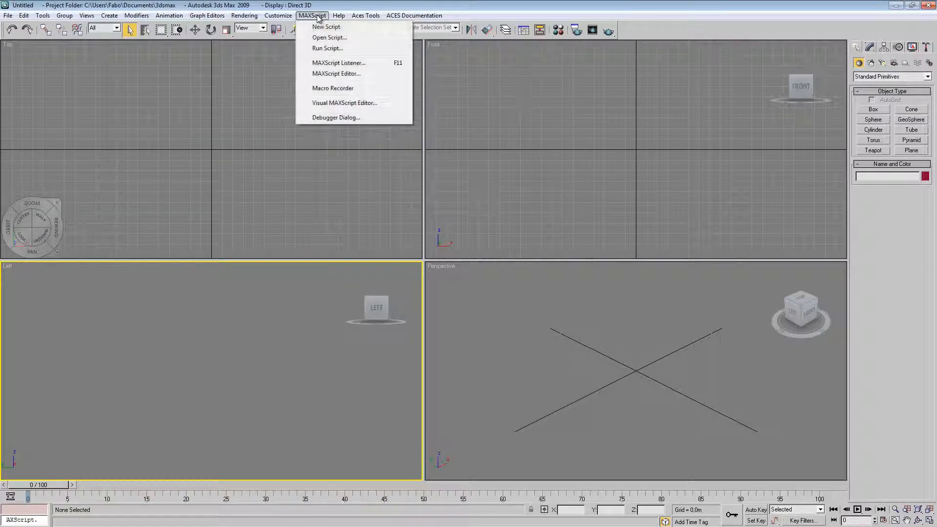
click(339, 49)
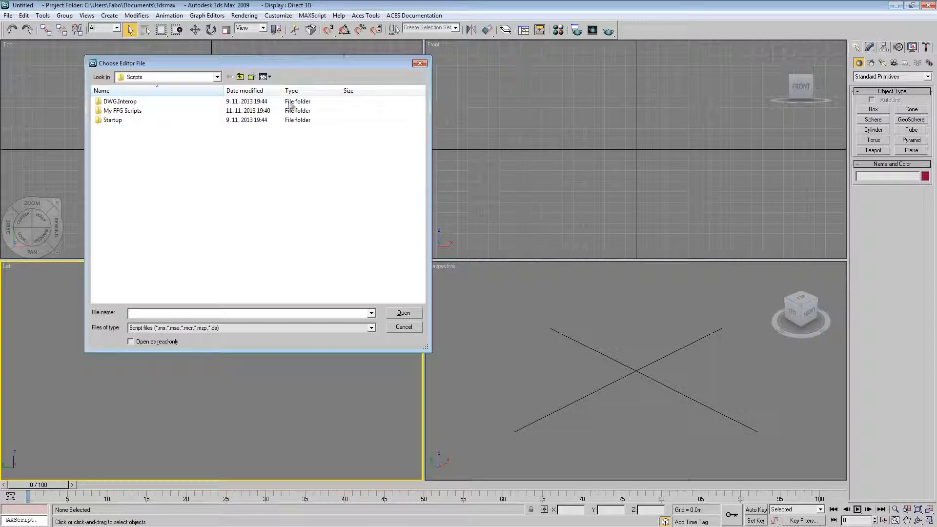
double_click(128, 111)
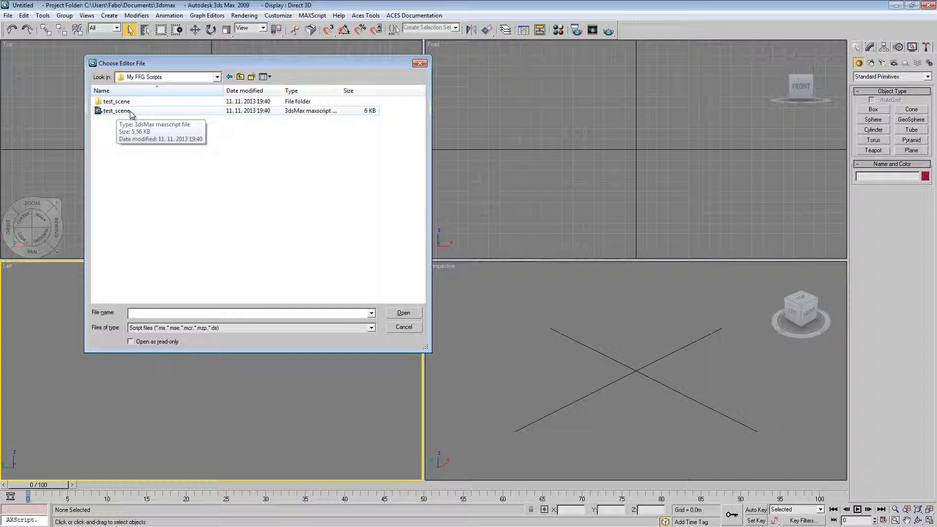
double_click(118, 111)
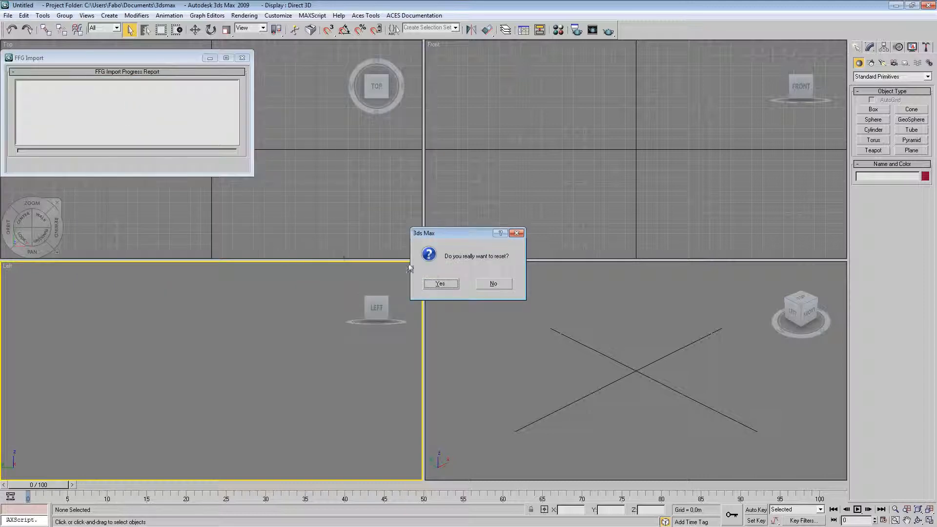
click(447, 287)
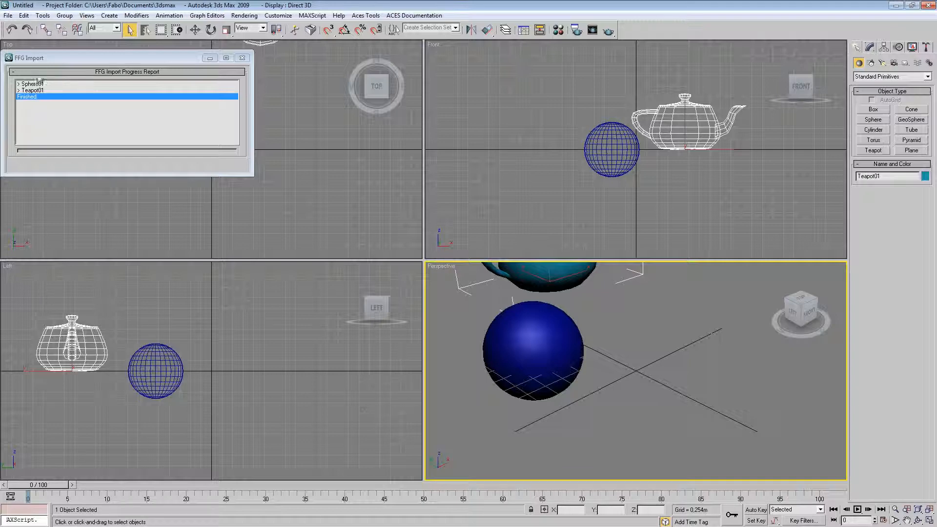
Examine the imported teapot and sphere from several angles in the Perspective viewport
middle_drag(620, 314, 695, 386)
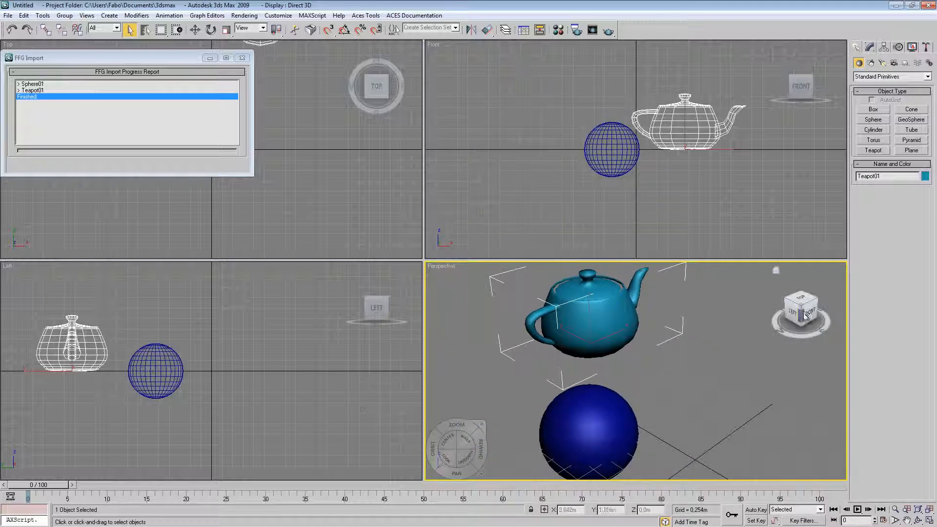
drag(802, 314, 449, 306)
middle_drag(543, 356, 505, 399)
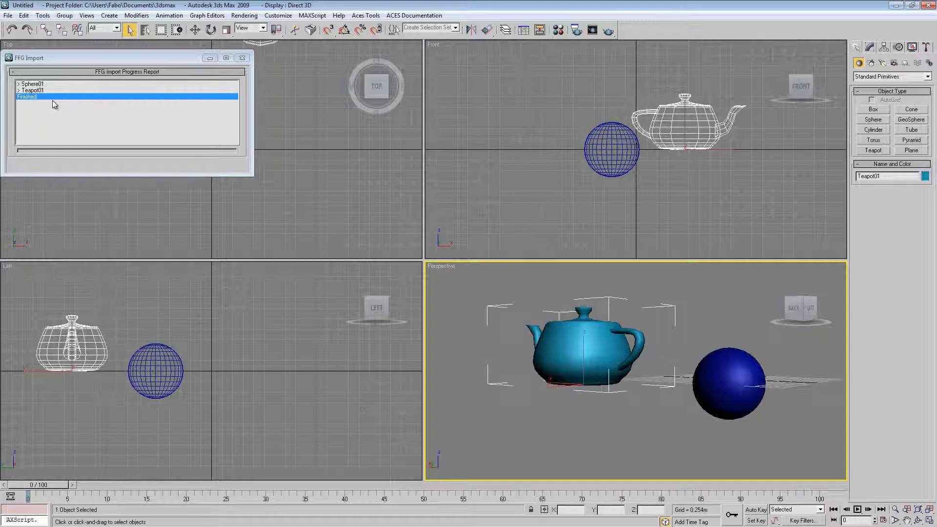
click(8, 15)
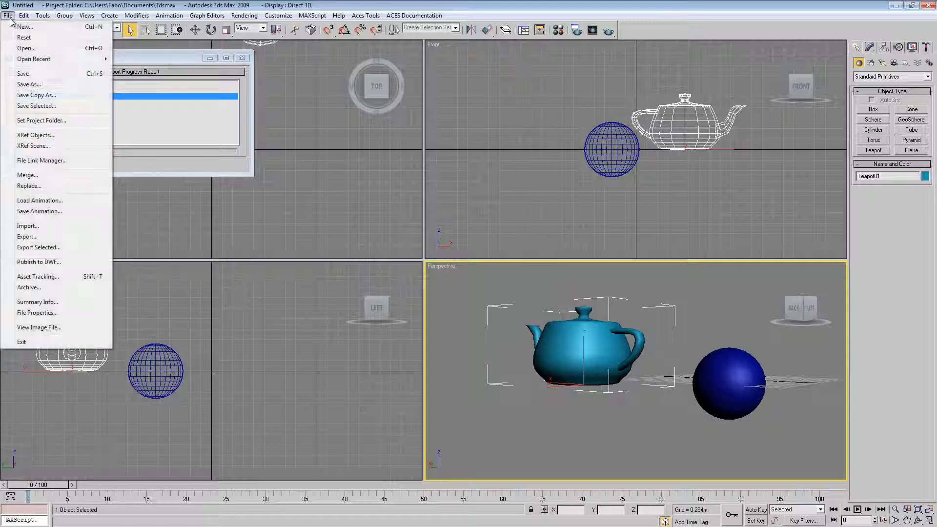
click(554, 360)
alt+middle_drag(733, 360, 716, 365)
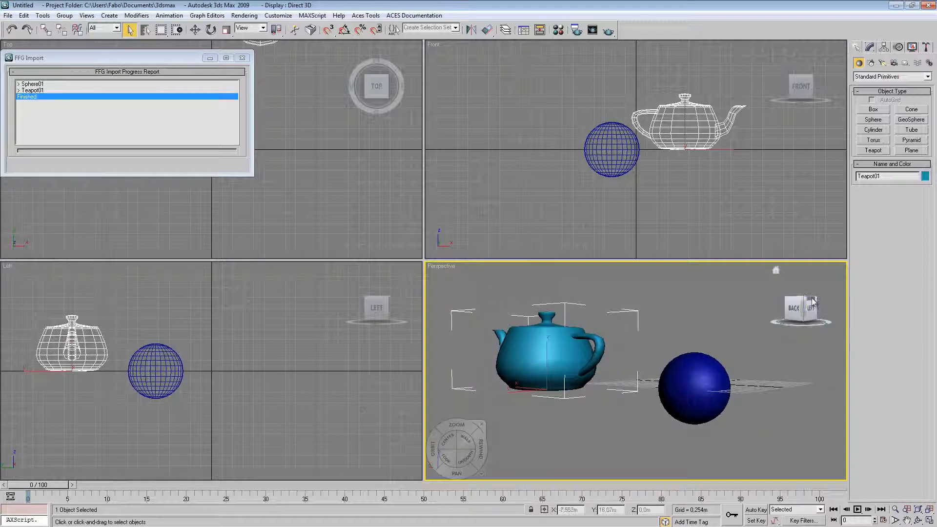
drag(808, 306, 762, 307)
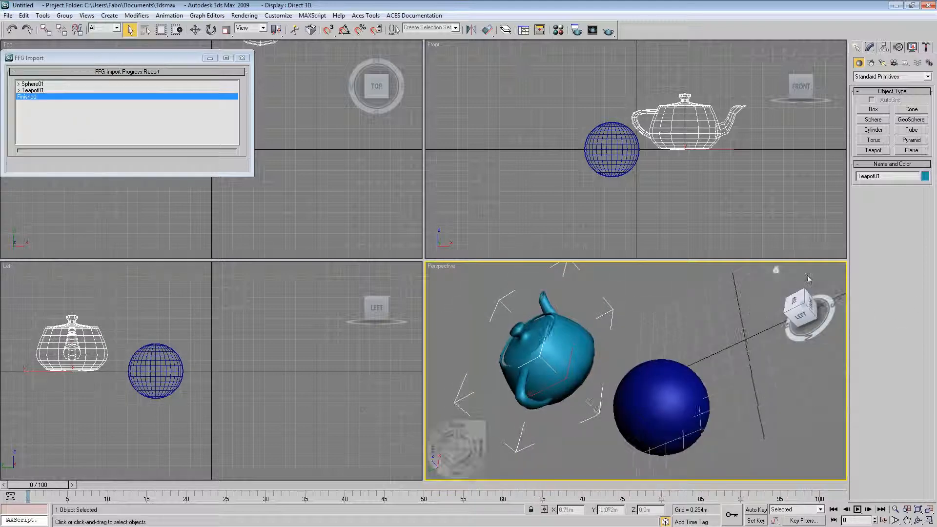